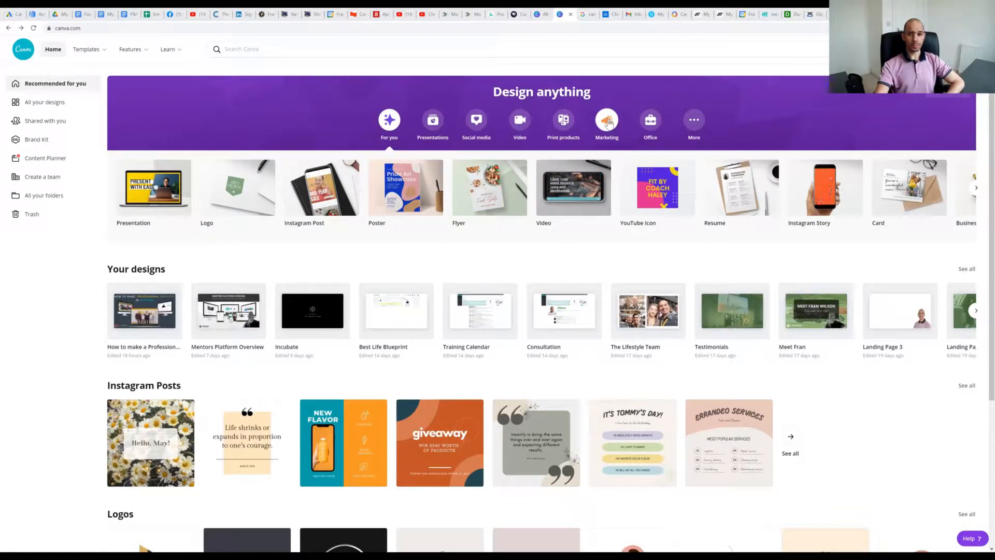
# Create a new Blog Banner design from the Marketing category
pyautogui.click(607, 121)
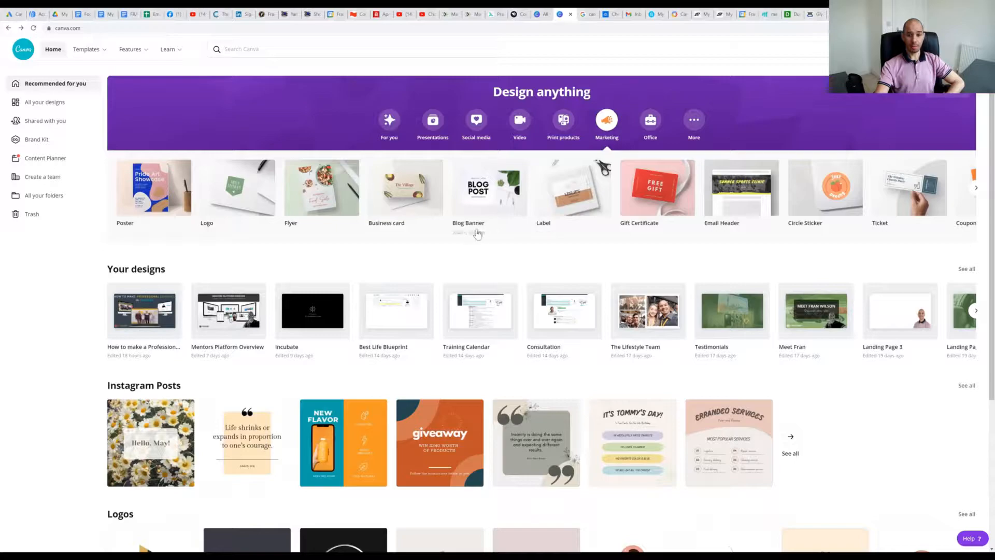
pyautogui.click(487, 199)
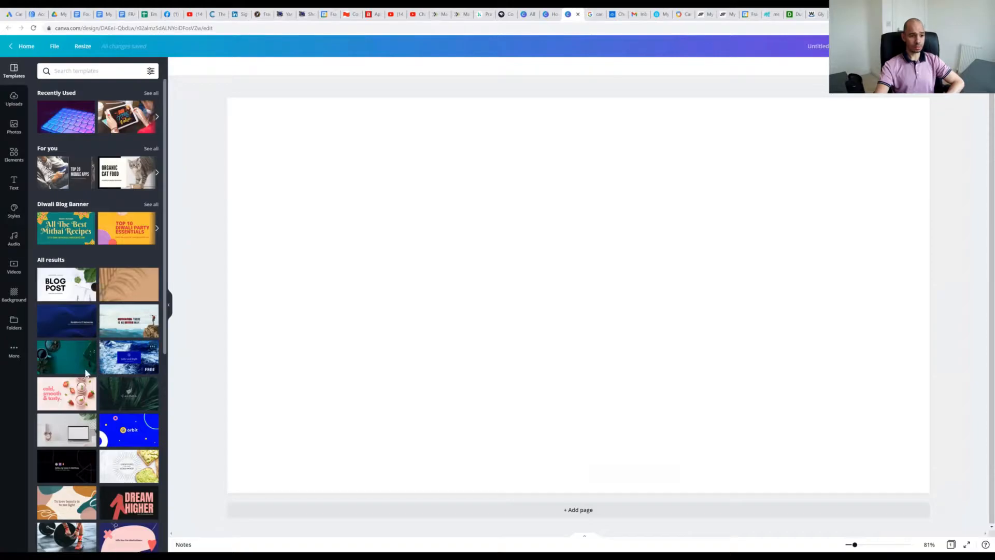
# Apply the "Blog Post" template with the plant and notebook photo to the blank banner
pyautogui.click(66, 288)
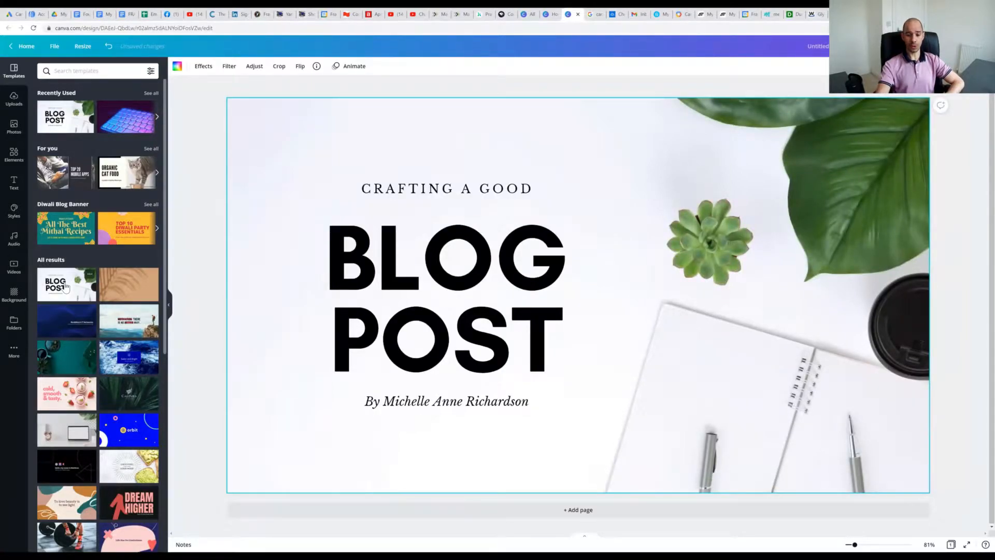
pyautogui.click(542, 279)
pyautogui.click(525, 190)
pyautogui.click(681, 195)
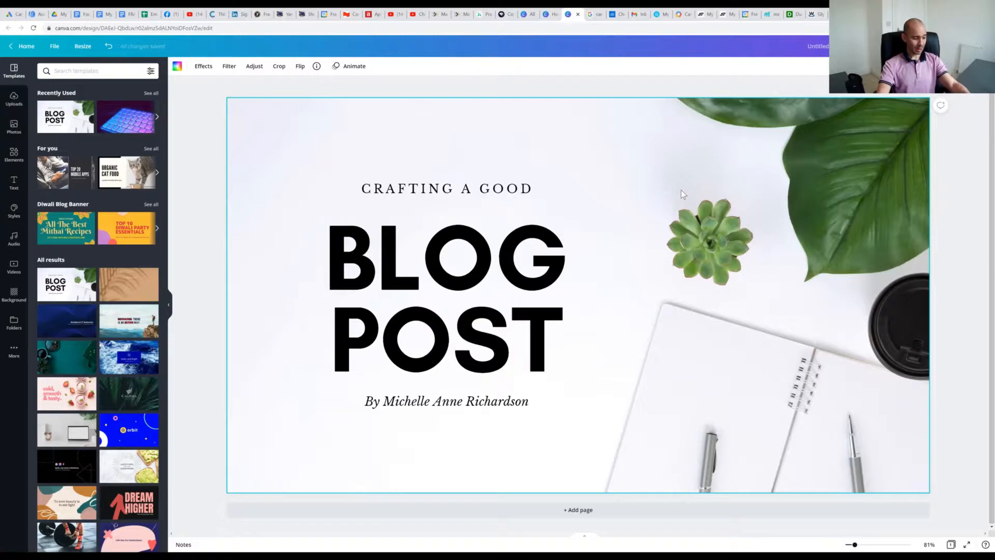
# Delete the template's background photo, heading, title and author line to leave the canvas blank
pyautogui.press('Delete')
pyautogui.click(472, 192)
pyautogui.press('Delete')
pyautogui.click(472, 224)
pyautogui.press('Delete')
pyautogui.click(485, 407)
pyautogui.press('Delete')
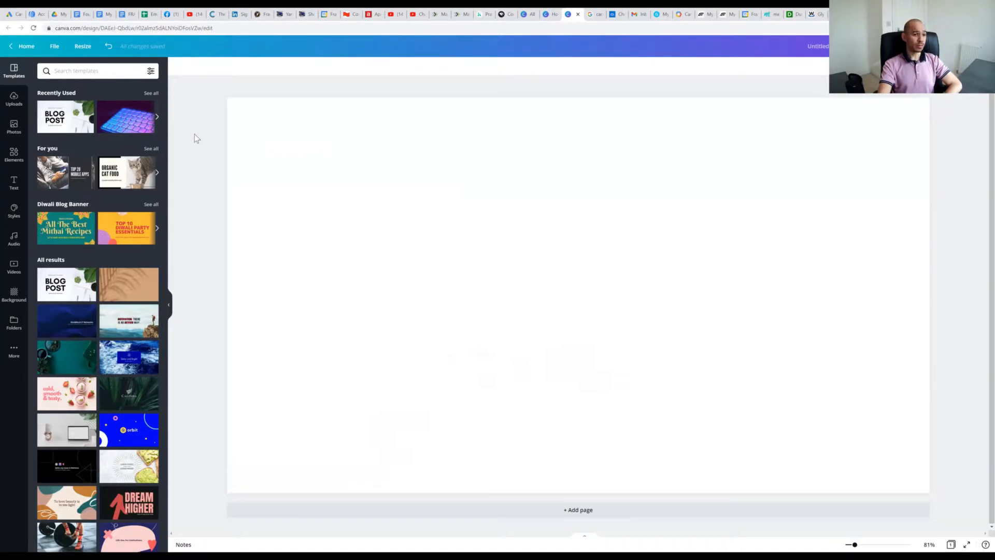
# Find the beach sunset photo among the uploaded images and place it on the canvas
pyautogui.click(17, 109)
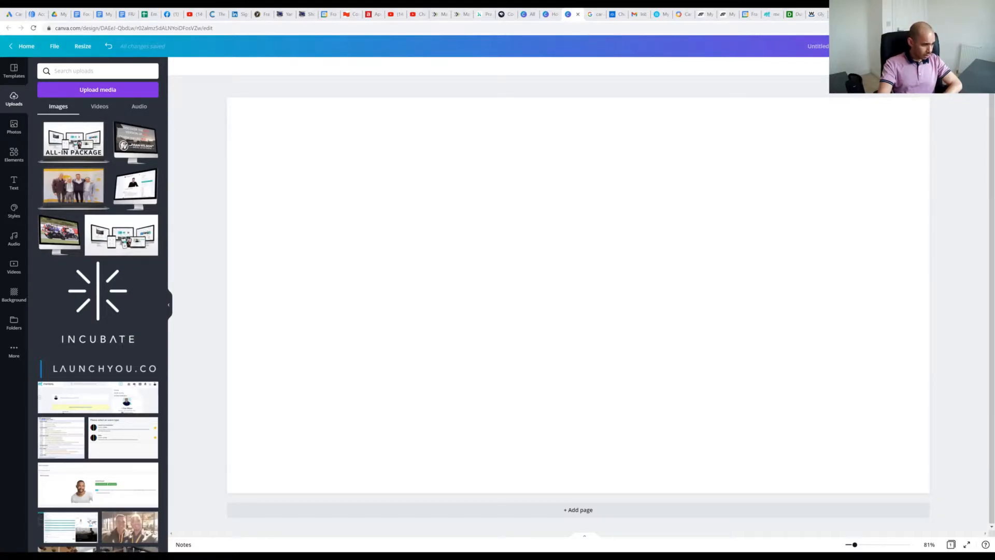
pyautogui.scroll(-1, 110, 165)
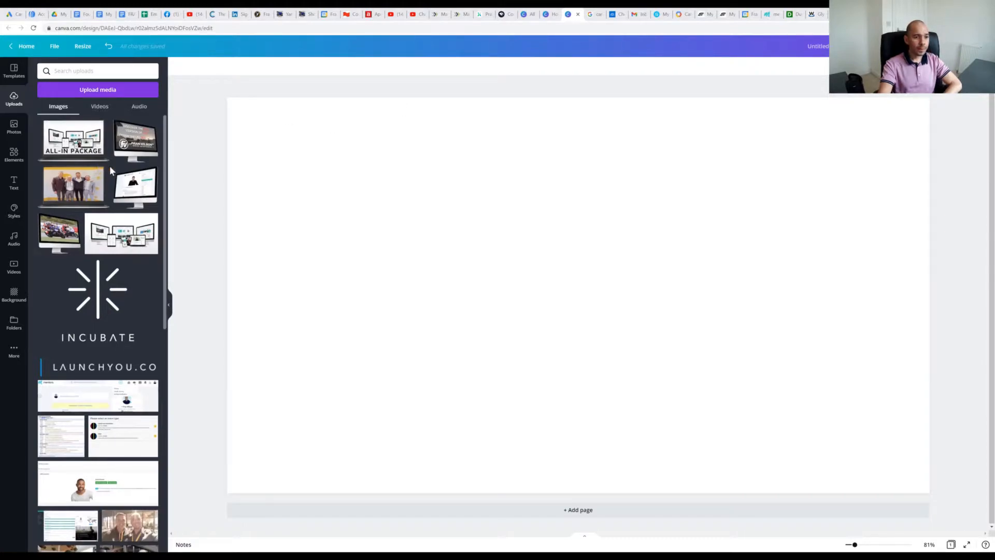
pyautogui.scroll(-6, 110, 166)
pyautogui.scroll(-5, 110, 170)
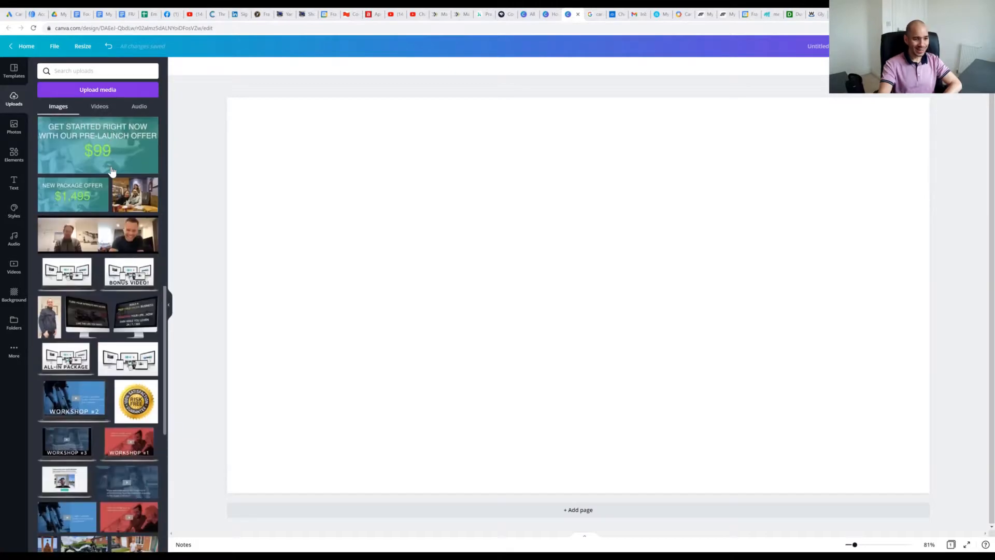
pyautogui.scroll(-1, 111, 171)
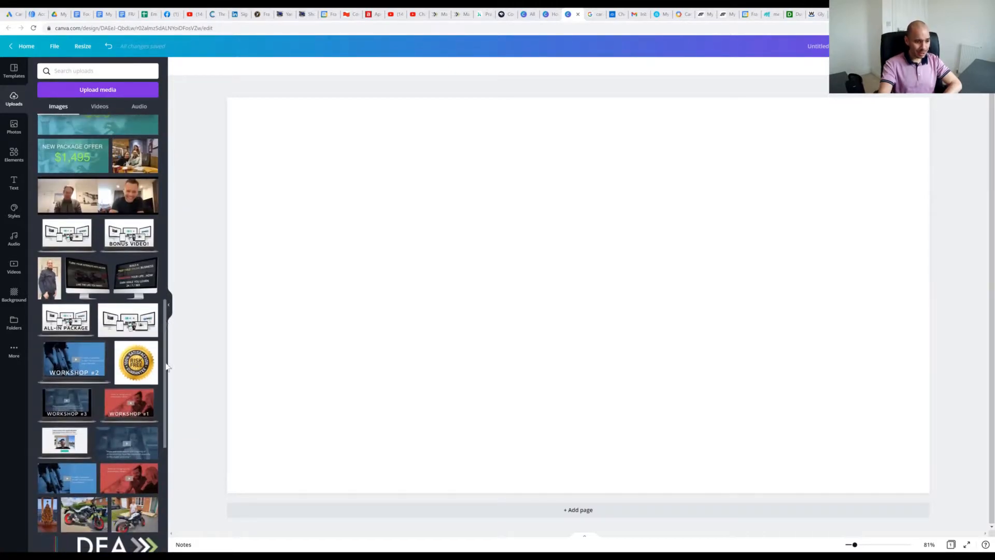
pyautogui.scroll(-7, 165, 369)
pyautogui.scroll(-6, 162, 432)
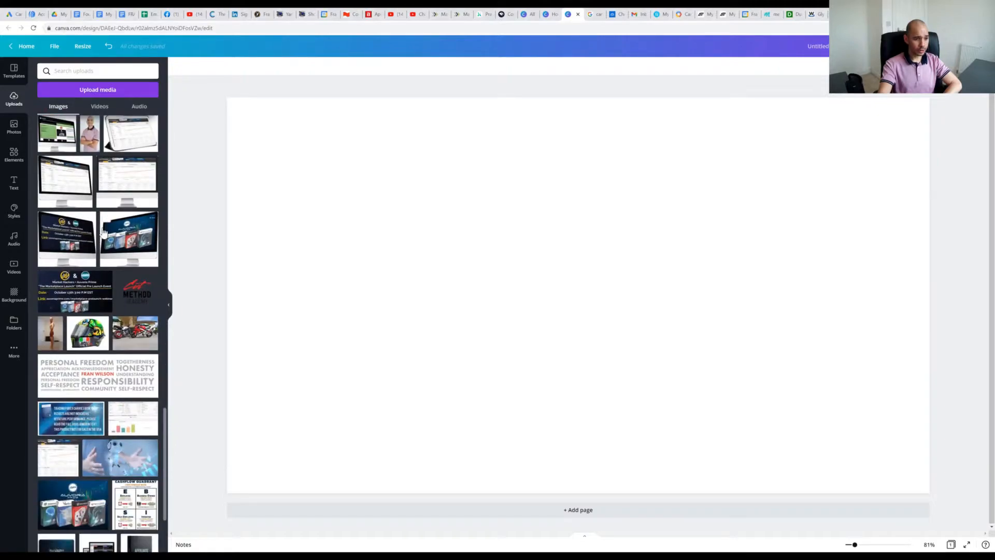
pyautogui.scroll(-4, 104, 230)
pyautogui.scroll(-4, 104, 232)
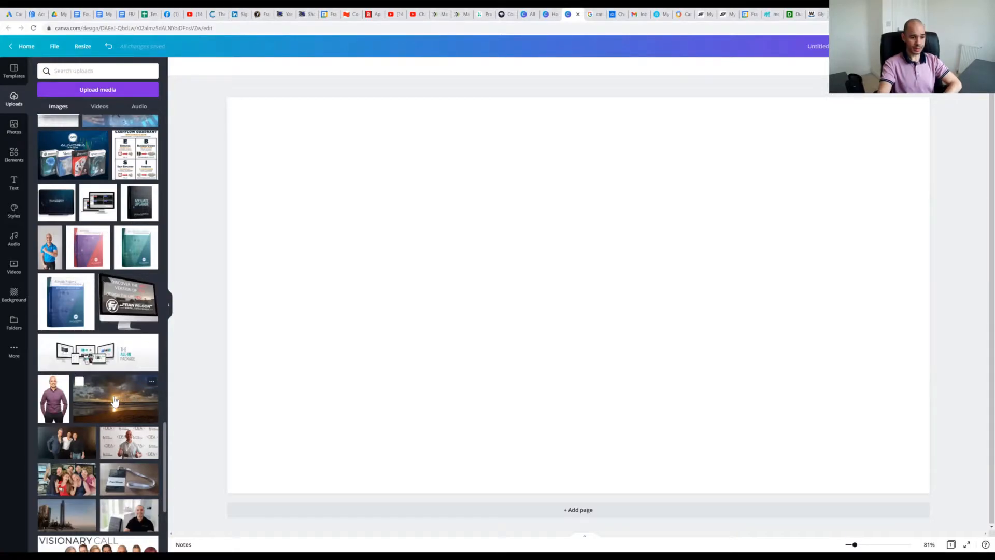
pyautogui.moveTo(101, 406); pyautogui.dragTo(366, 188)
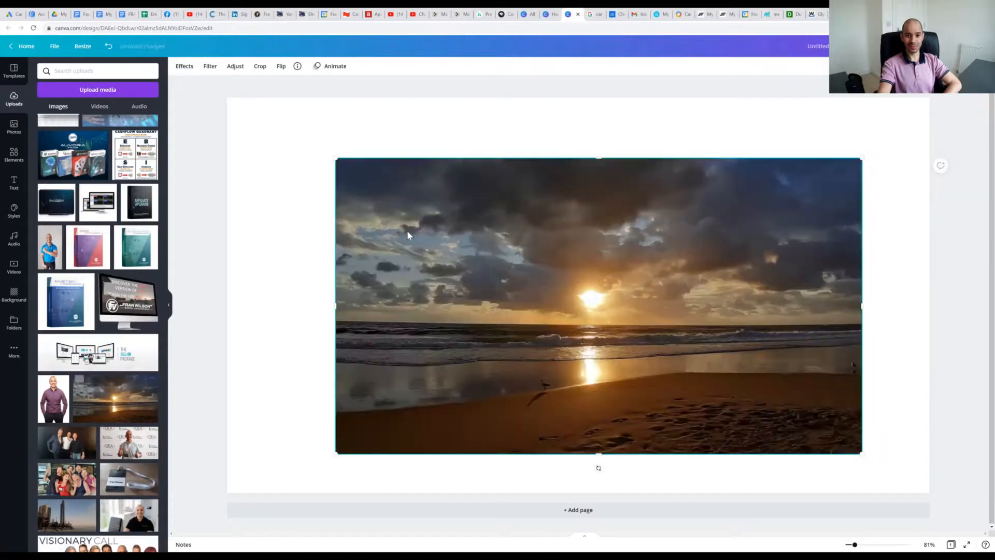
# Align the sunset photo with the canvas's upper-left corner and enlarge it to cover the whole banner
pyautogui.moveTo(450, 247); pyautogui.dragTo(341, 182)
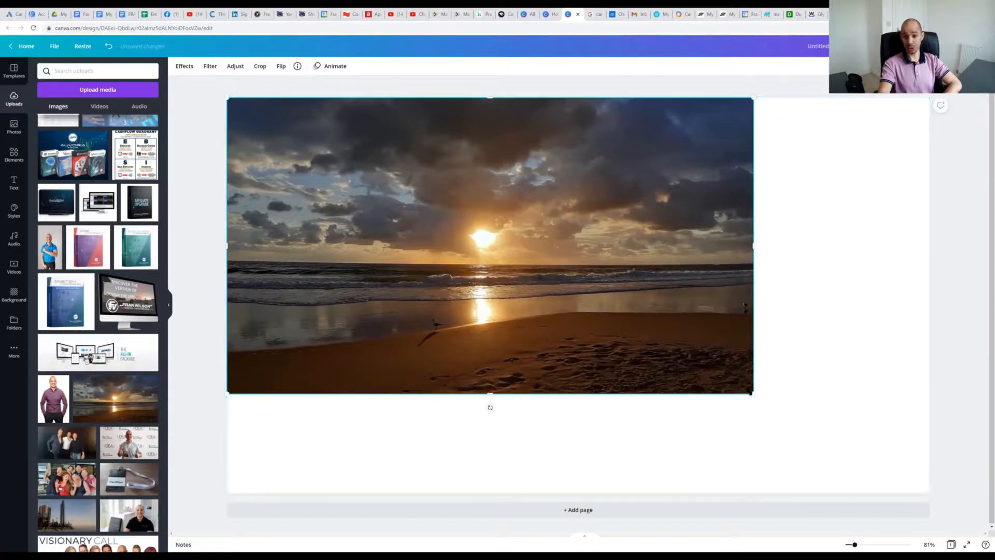
pyautogui.moveTo(751, 393); pyautogui.dragTo(925, 494)
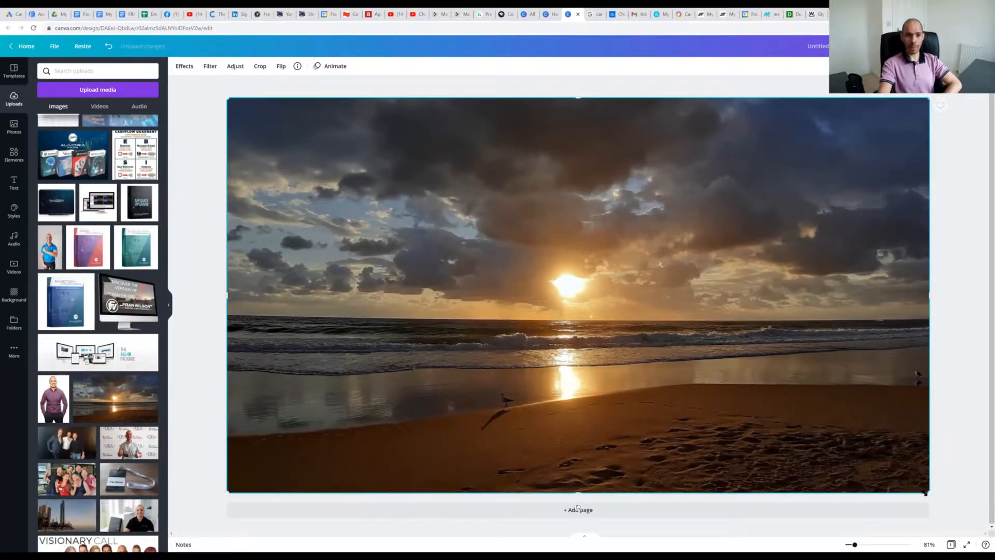
pyautogui.click(965, 341)
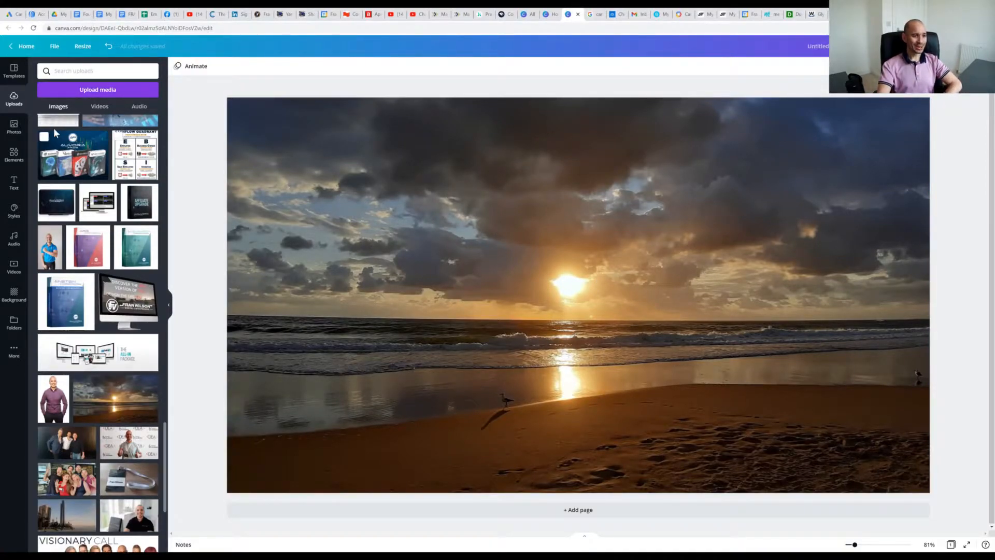
# Add a square shape over the sunset photo and stretch it to cover the whole banner
pyautogui.click(14, 155)
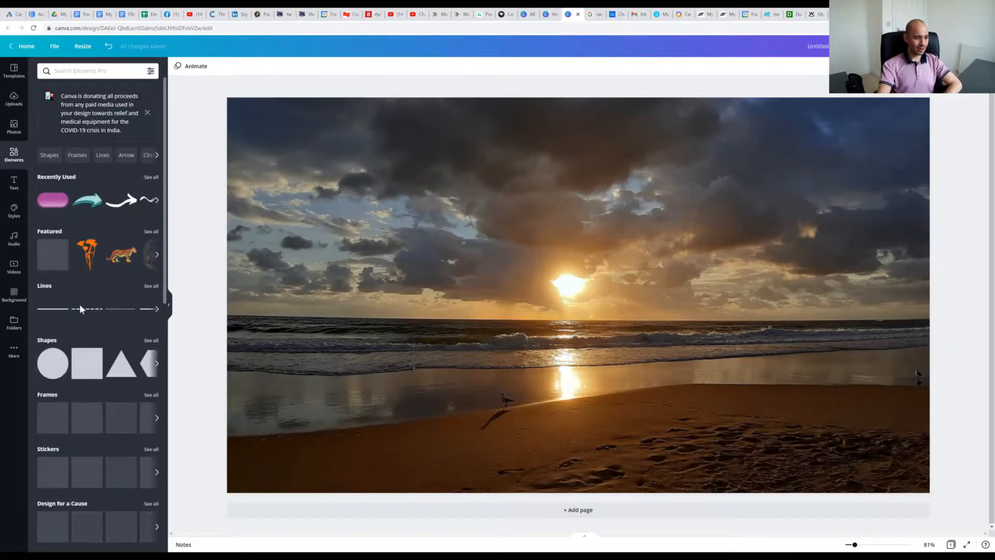
pyautogui.moveTo(82, 366); pyautogui.dragTo(184, 318)
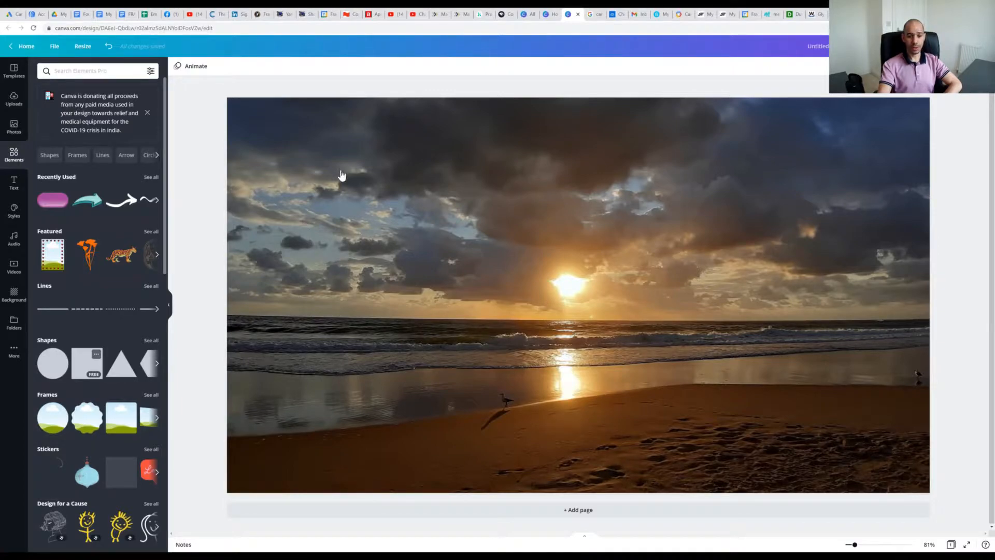
pyautogui.moveTo(362, 210); pyautogui.dragTo(261, 159)
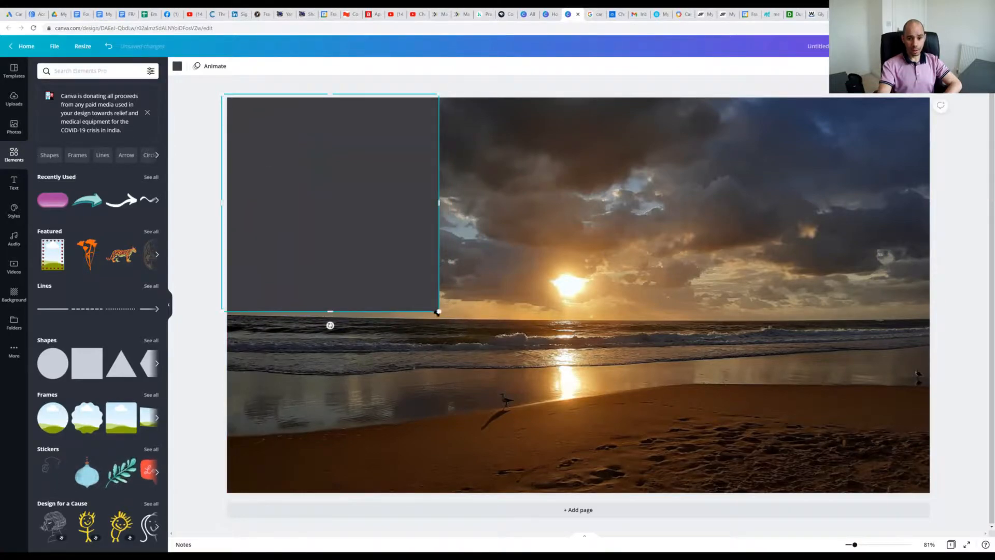
pyautogui.moveTo(439, 311); pyautogui.dragTo(621, 452)
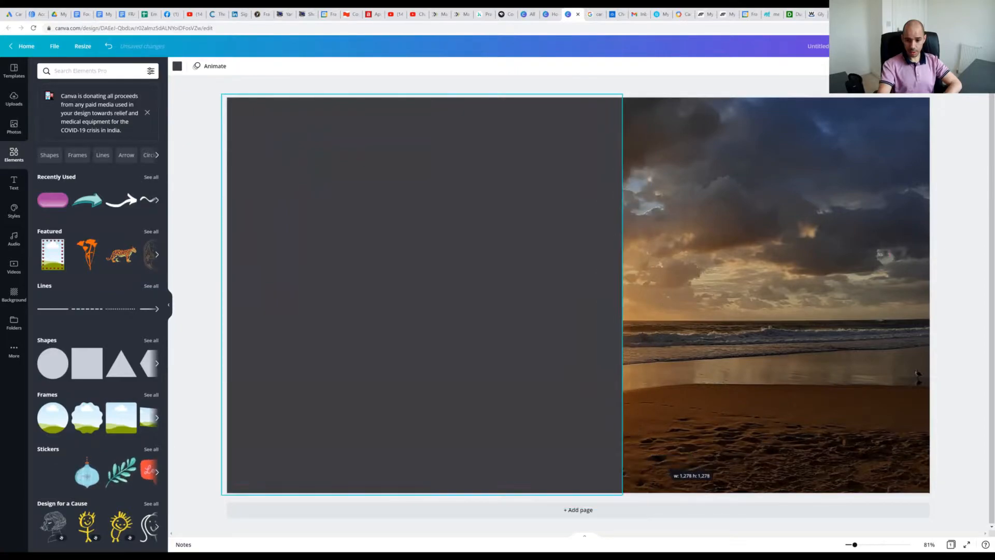
pyautogui.moveTo(632, 377); pyautogui.dragTo(625, 282)
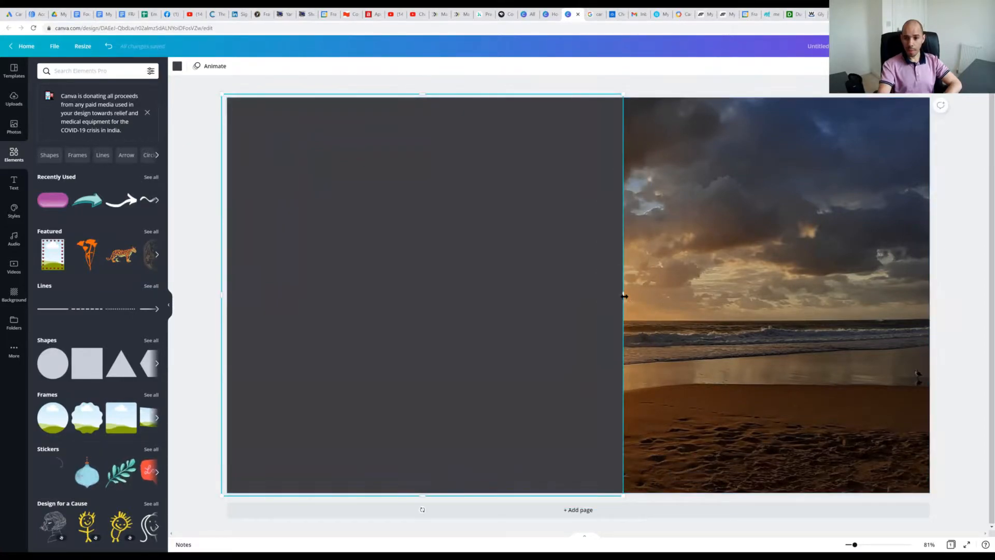
pyautogui.moveTo(757, 293); pyautogui.dragTo(917, 296)
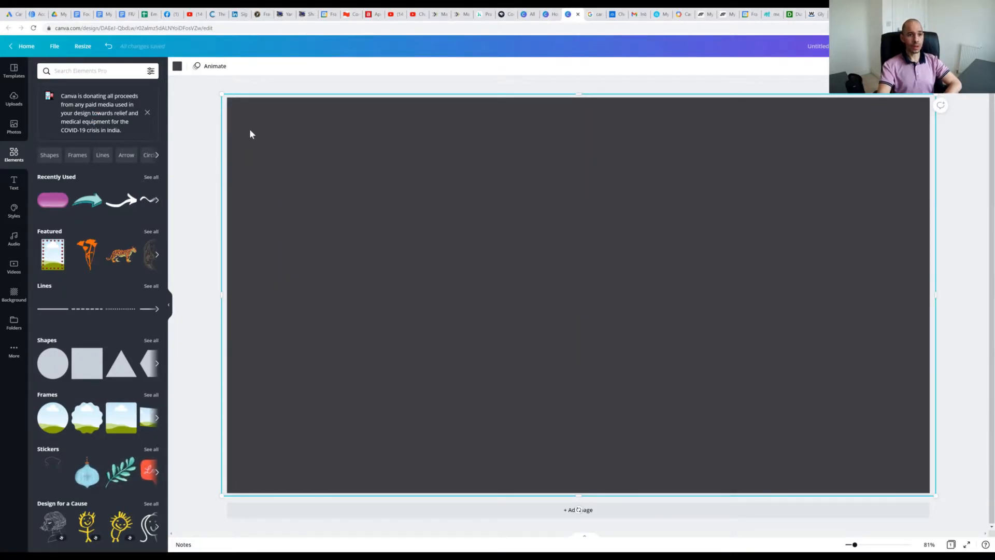
# Colour the covering rectangle black and make it partly transparent so the sunset shows dimly through it
pyautogui.click(178, 67)
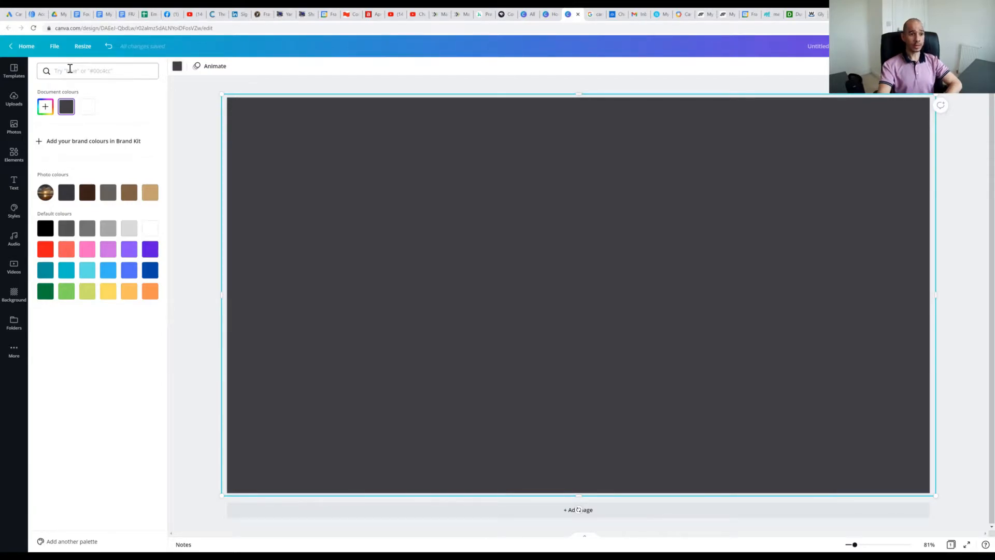
pyautogui.click(46, 233)
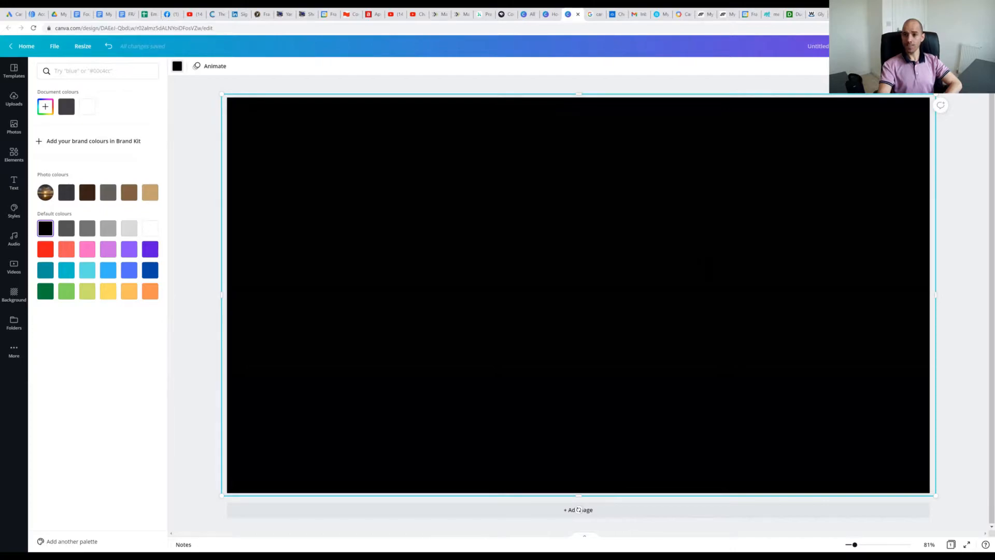
pyautogui.click(925, 66)
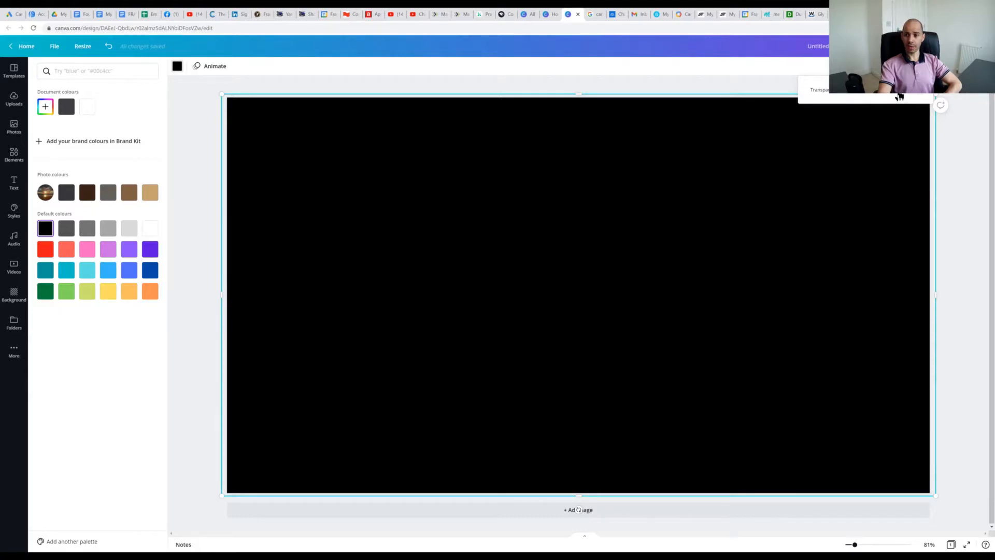
pyautogui.moveTo(898, 97); pyautogui.dragTo(889, 96)
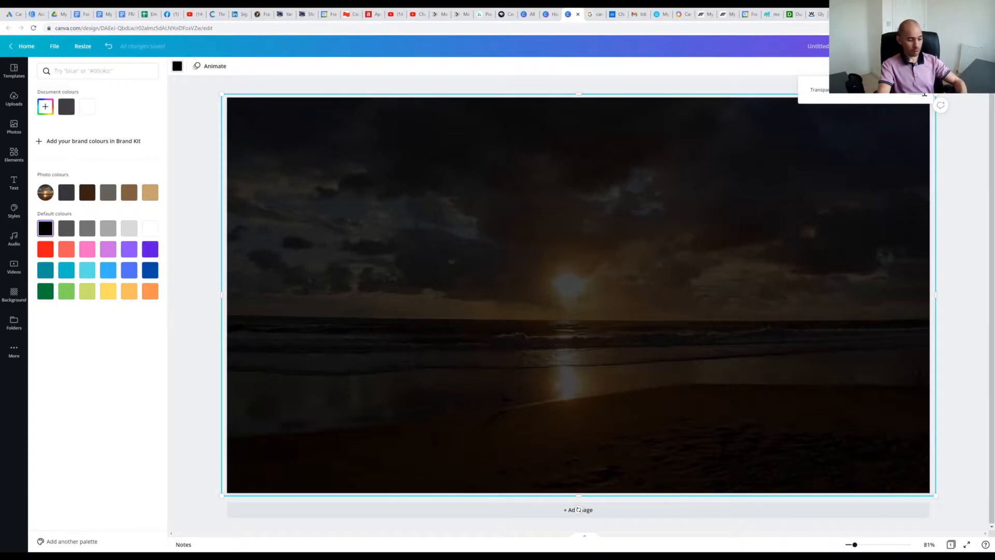
pyautogui.press('Return')
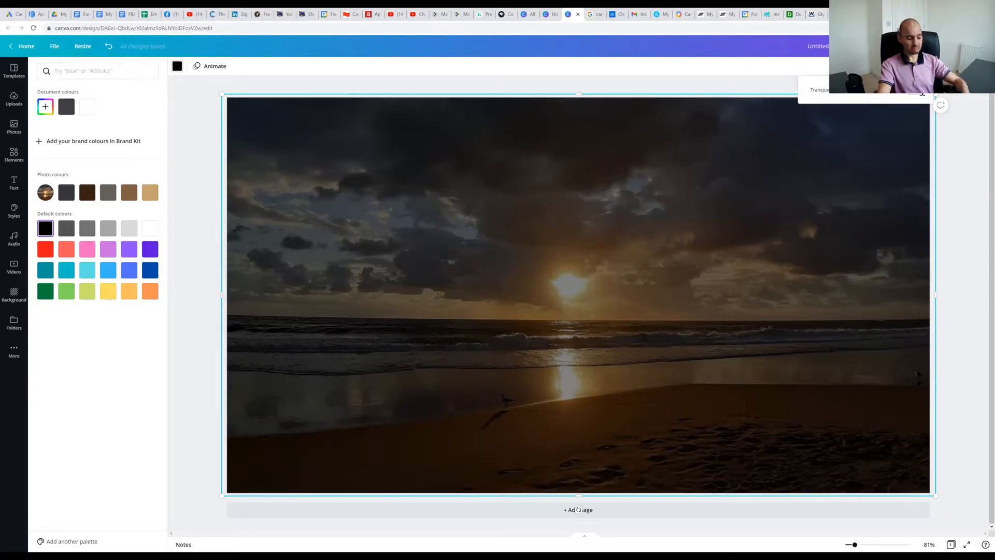
pyautogui.press('Return')
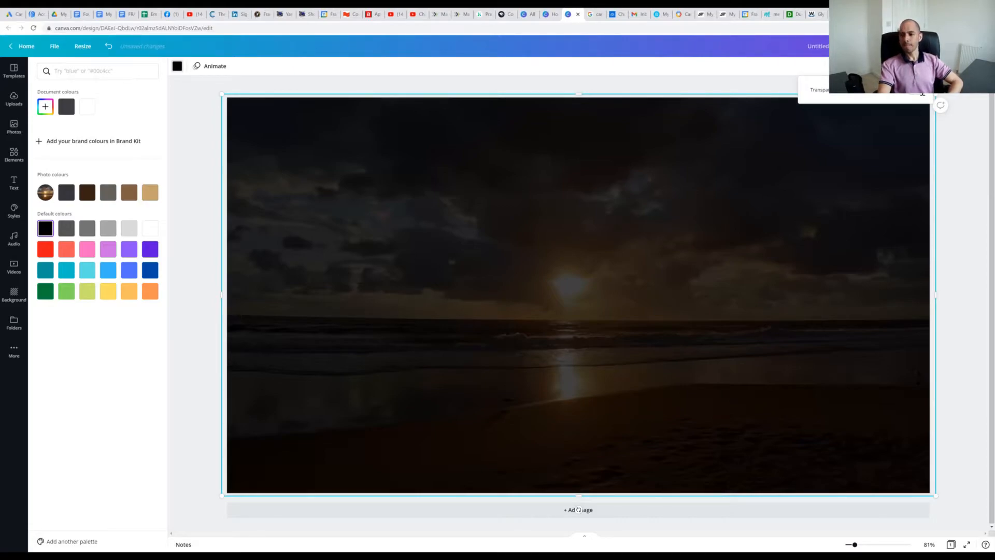
pyautogui.click(769, 85)
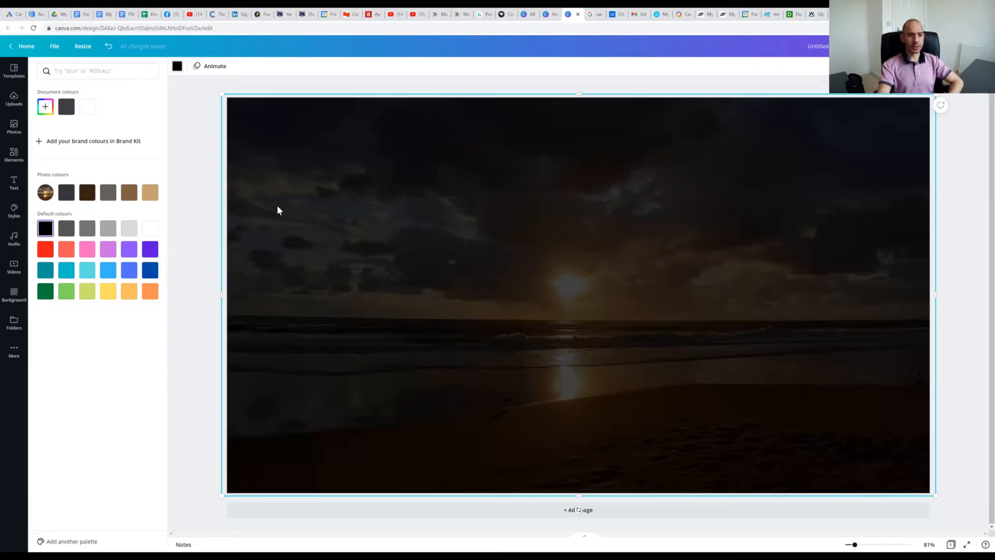
# Place the uploaded black-and-white selfie of the man in sunglasses on the darkened banner
pyautogui.click(201, 204)
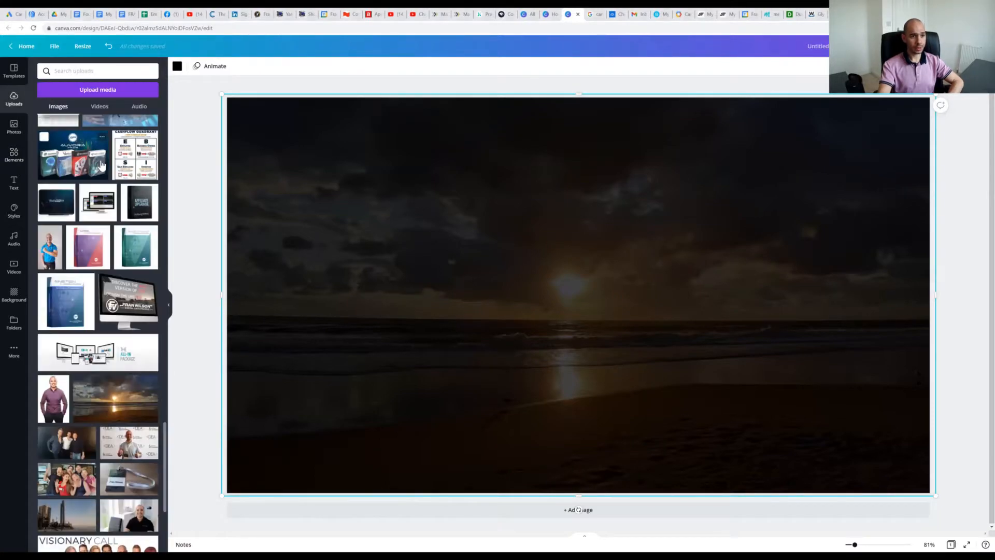
pyautogui.scroll(10, 138, 260)
pyautogui.scroll(3, 137, 222)
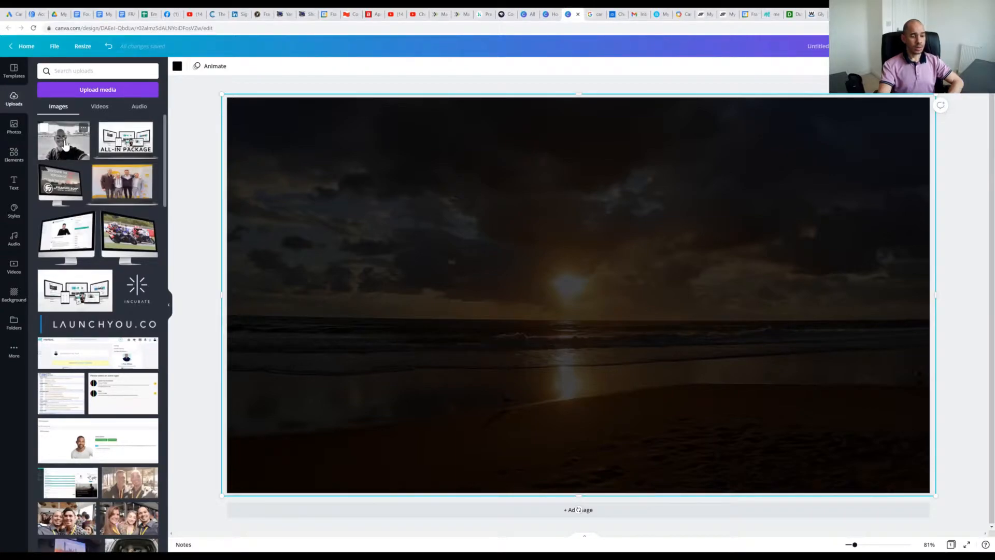
pyautogui.moveTo(65, 145); pyautogui.dragTo(408, 188)
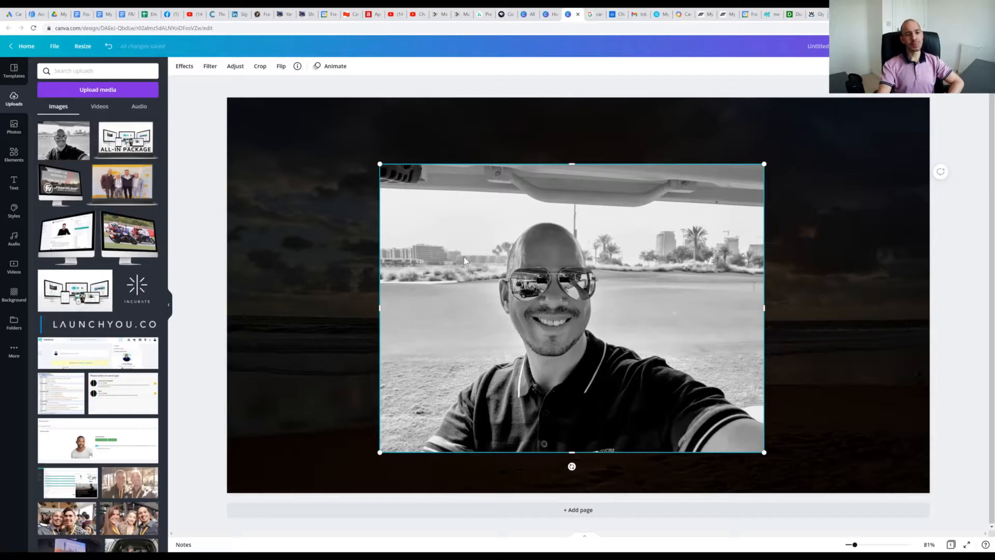
# Crop the selfie on both sides and above to remove the cart roof, and apply the crop
pyautogui.click(261, 71)
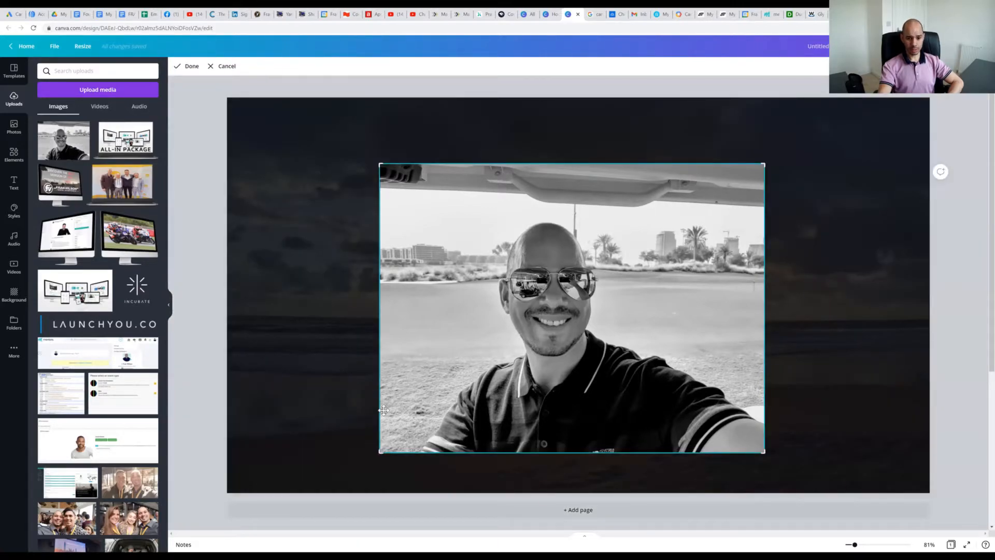
pyautogui.moveTo(382, 451); pyautogui.dragTo(414, 454)
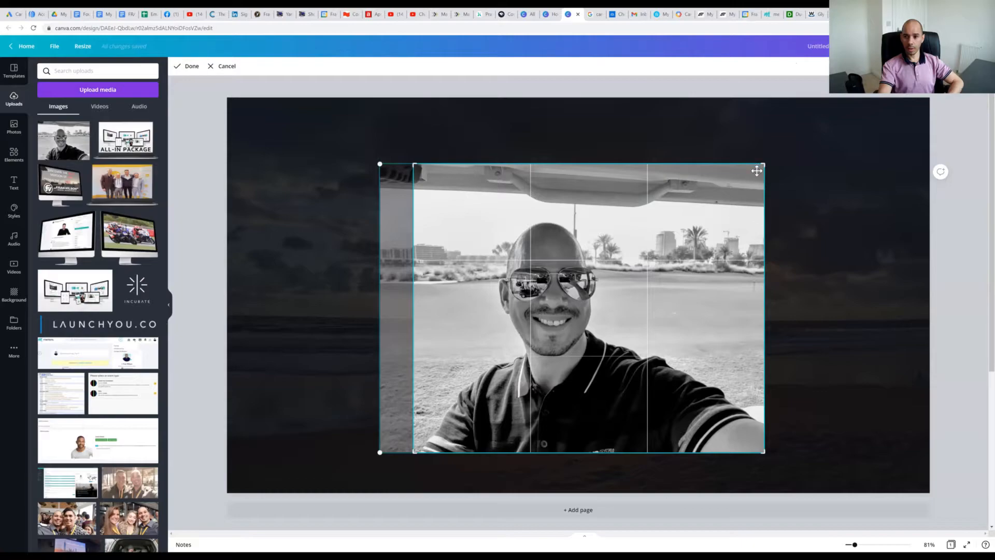
pyautogui.moveTo(760, 166); pyautogui.dragTo(744, 216)
pyautogui.moveTo(152, 133)
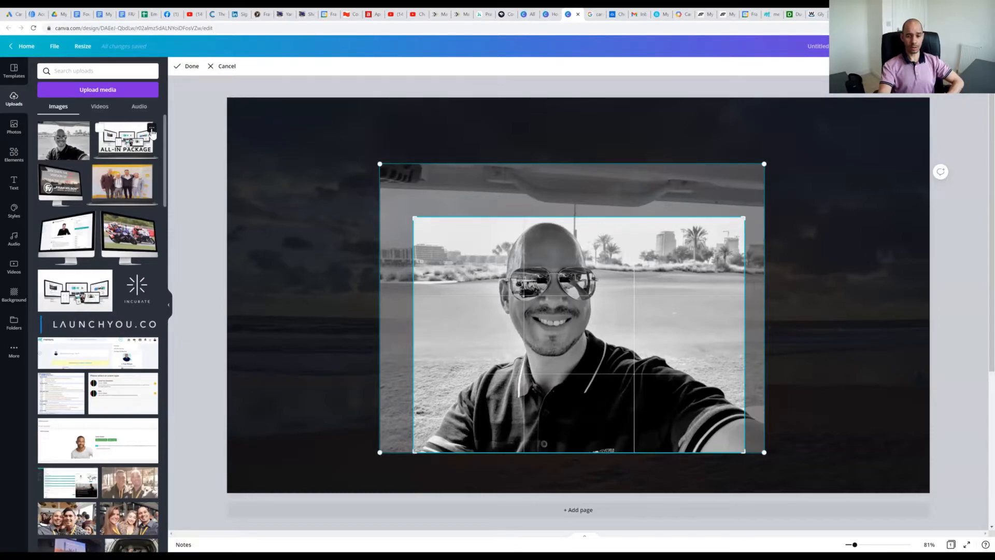
pyautogui.click(192, 66)
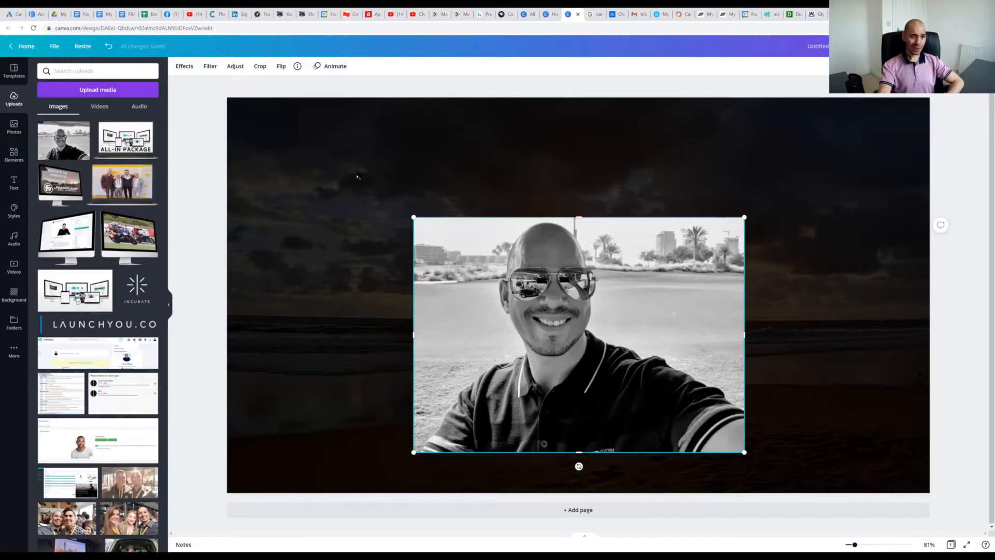
# Remove the background from the black-and-white selfie with the Background Remover effect
pyautogui.click(184, 67)
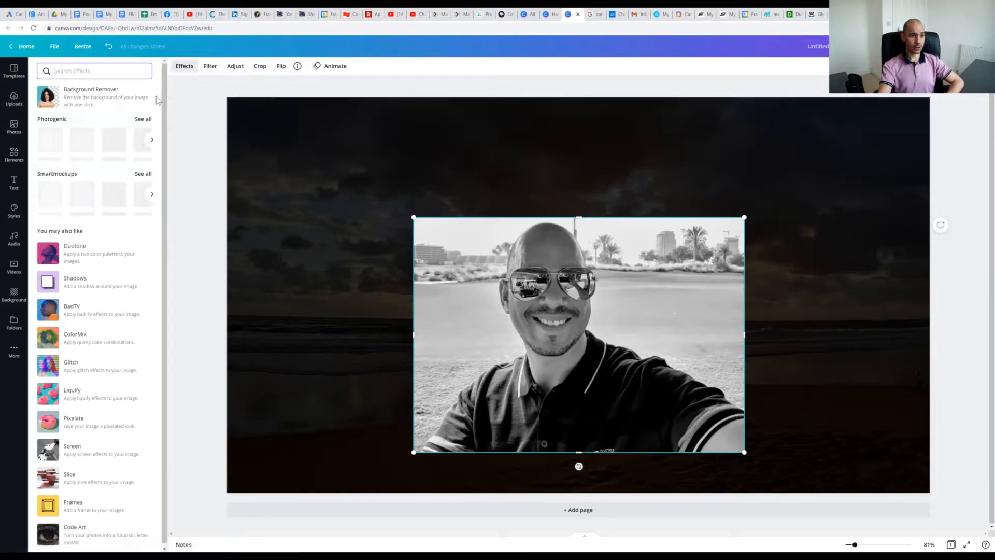
pyautogui.click(86, 99)
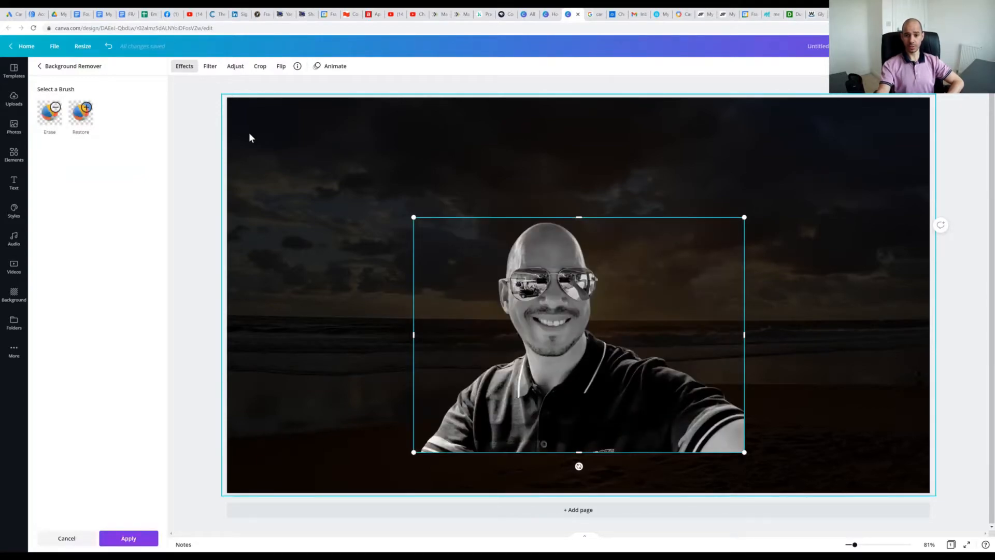
pyautogui.click(198, 150)
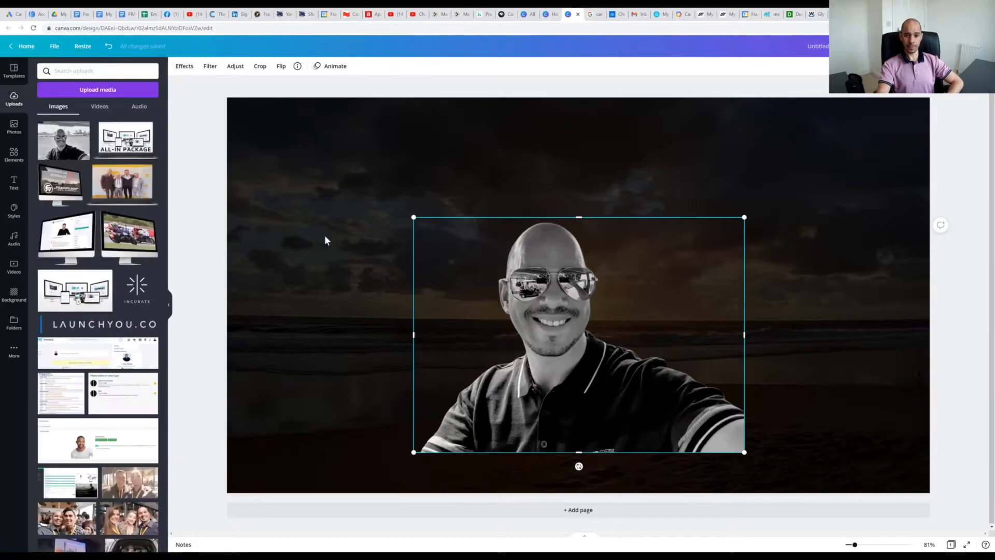
pyautogui.click(385, 293)
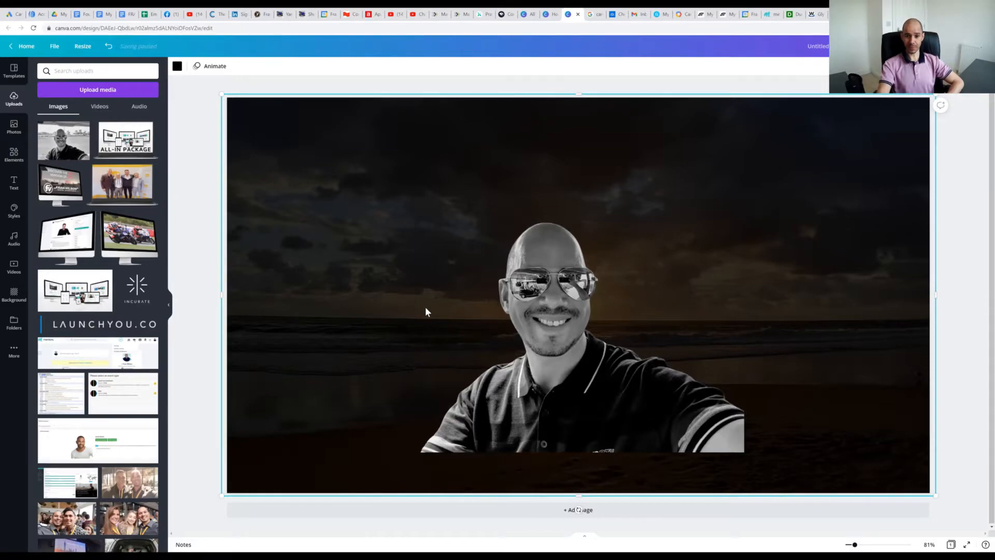
# Move the cut-out man to the banner's lower right corner, with the excess running past the edges
pyautogui.click(486, 303)
pyautogui.moveTo(503, 310); pyautogui.dragTo(689, 376)
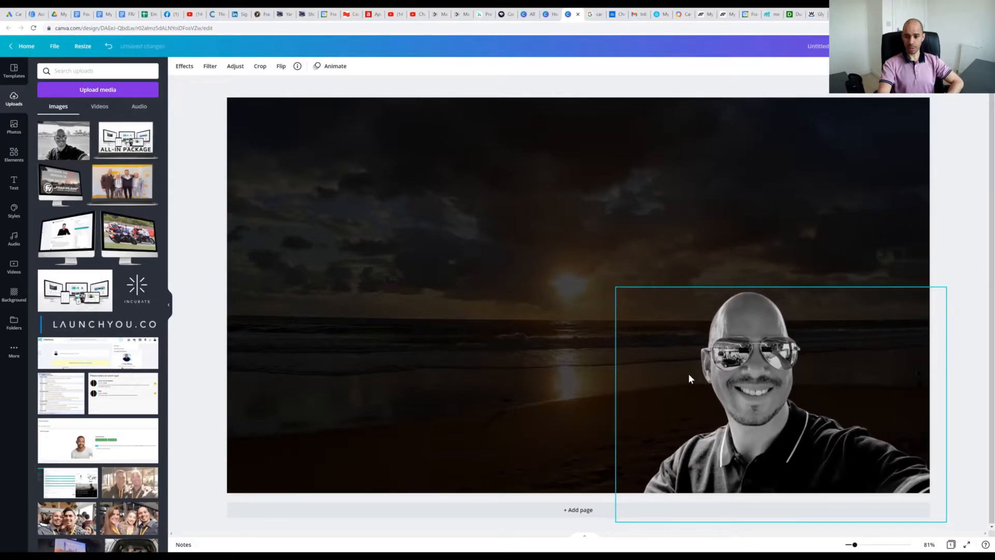
pyautogui.click(978, 228)
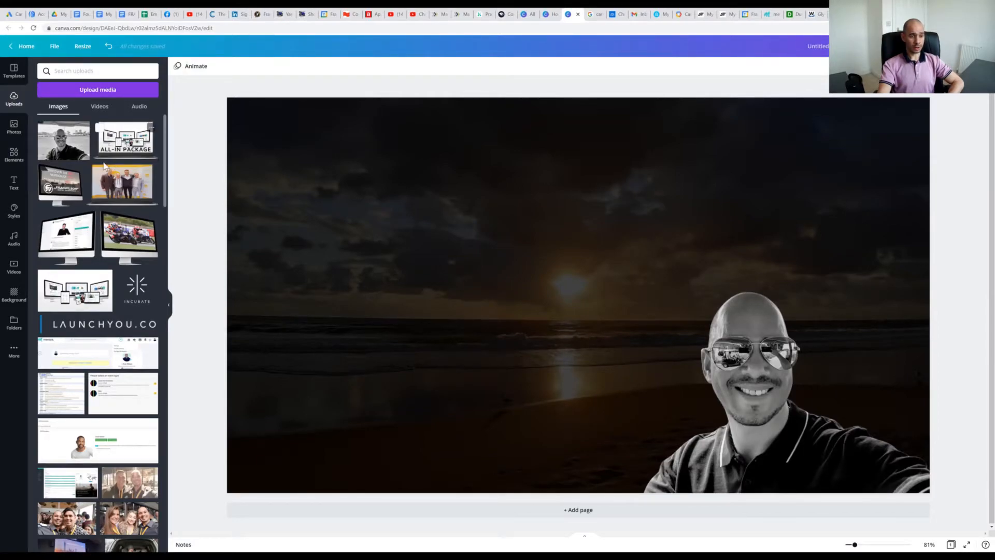
# Place the uploaded laptop mockup reading "ALL-IN PACKAGE" on the banner beside the man
pyautogui.moveTo(95, 172)
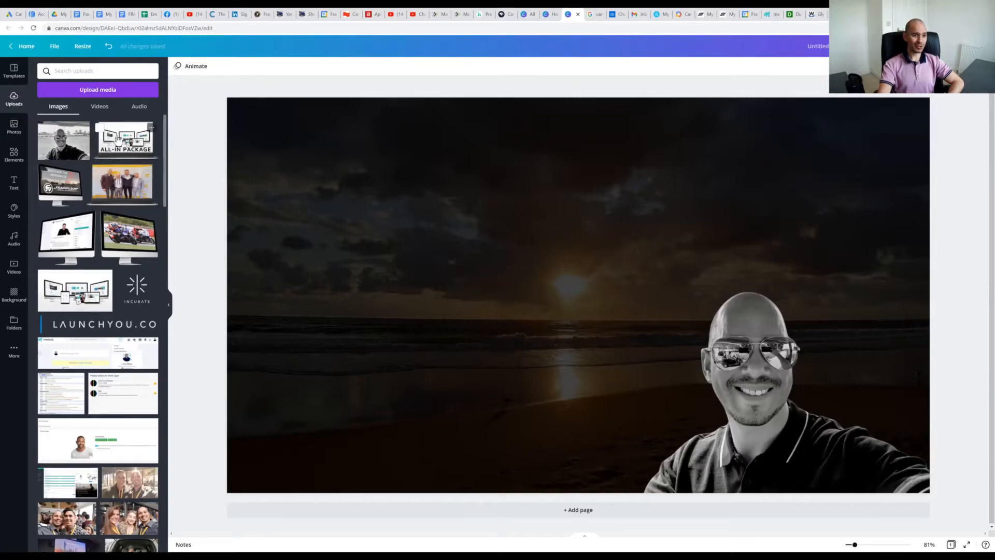
pyautogui.moveTo(118, 139); pyautogui.dragTo(253, 215)
pyautogui.moveTo(307, 251); pyautogui.dragTo(307, 252)
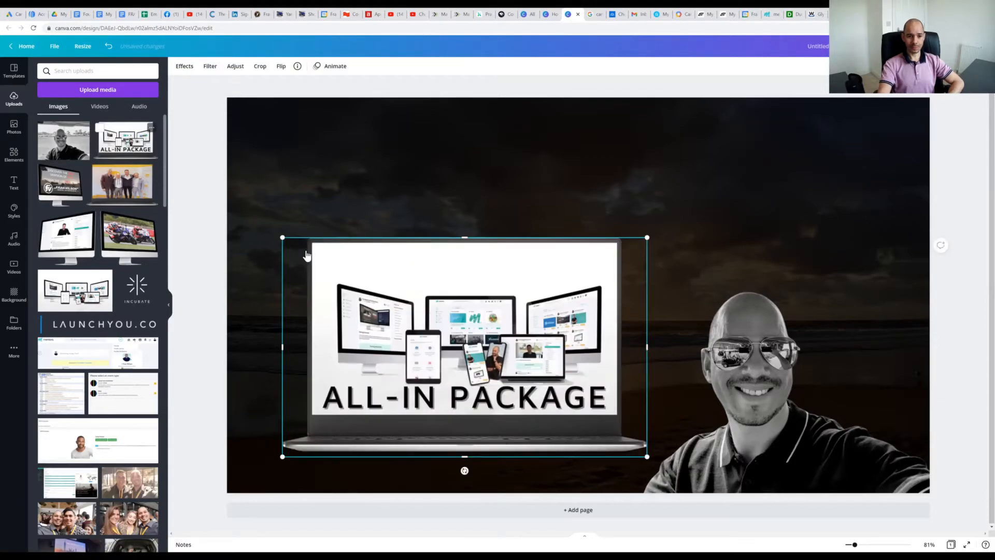
pyautogui.click(694, 271)
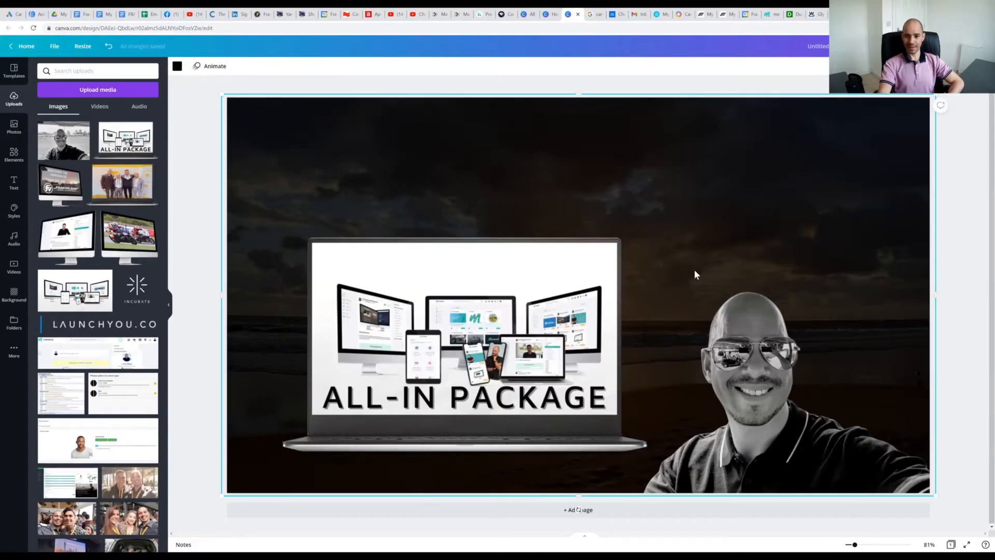
# Shrink the laptop mockup to about 943 by 567 and position it in the banner's lower left corner
pyautogui.moveTo(520, 312); pyautogui.dragTo(498, 325)
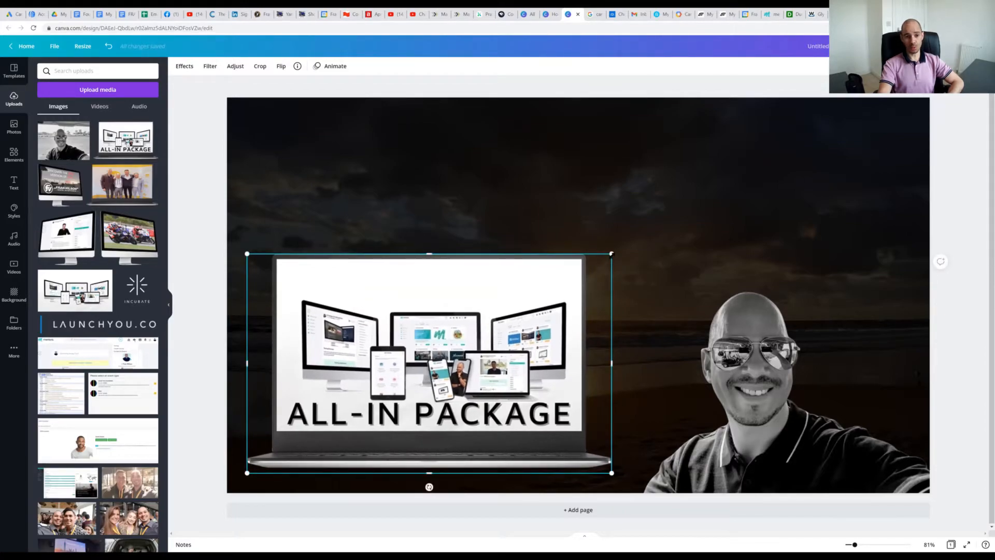
pyautogui.moveTo(596, 268); pyautogui.dragTo(539, 296)
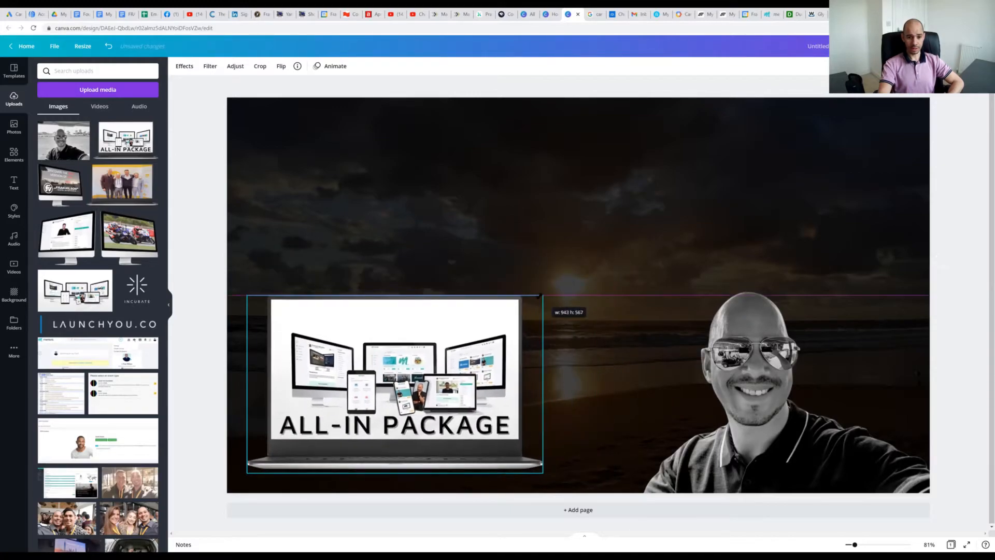
pyautogui.moveTo(458, 339); pyautogui.dragTo(460, 346)
pyautogui.click(194, 264)
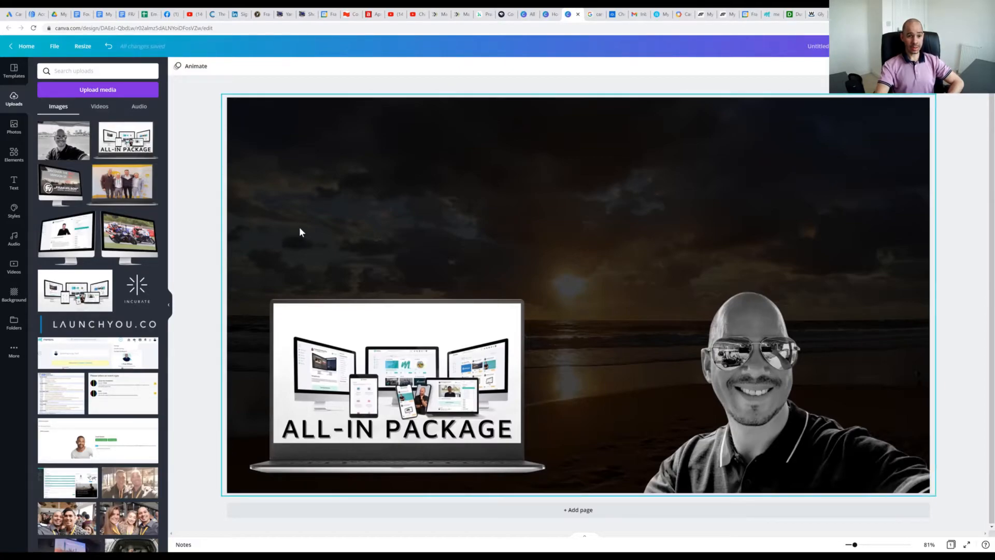
# Add a text box to the banner and centre it horizontally near the upper edge, aligned with the margin
pyautogui.click(316, 227)
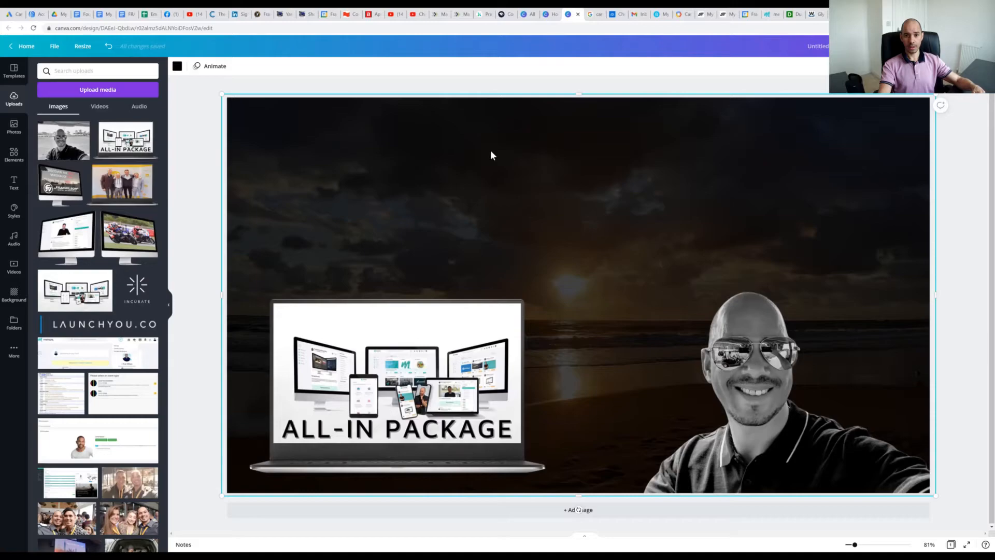
pyautogui.press('t')
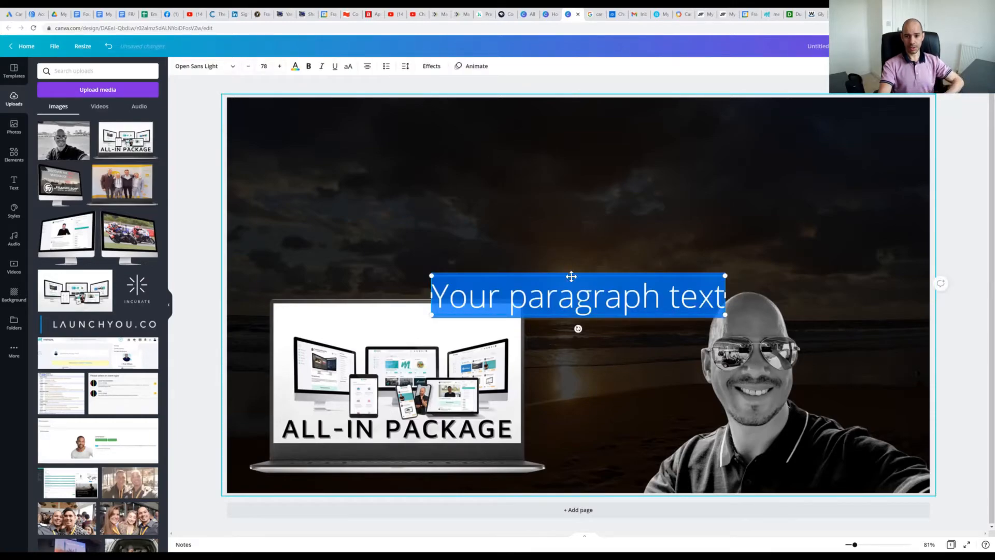
pyautogui.click(570, 276)
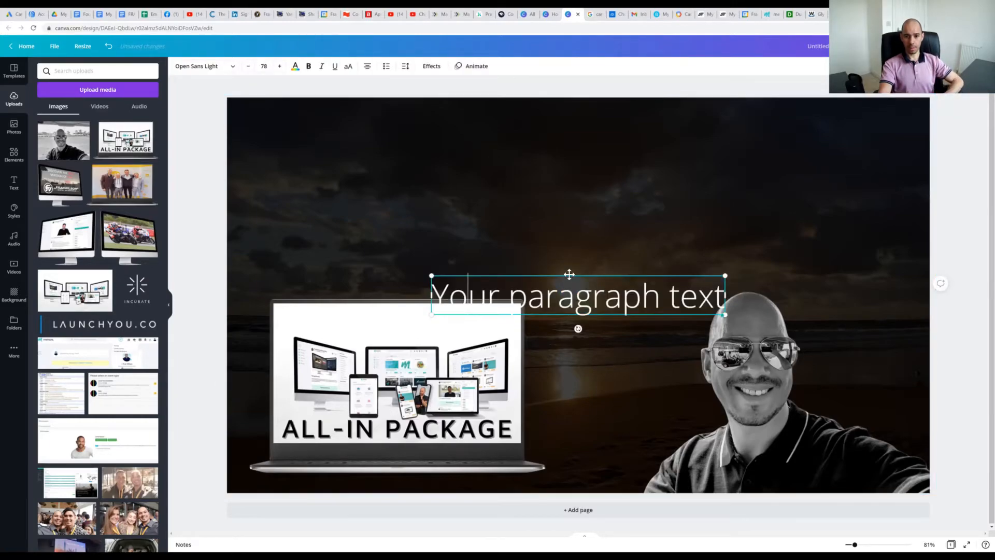
pyautogui.moveTo(569, 275); pyautogui.dragTo(567, 136)
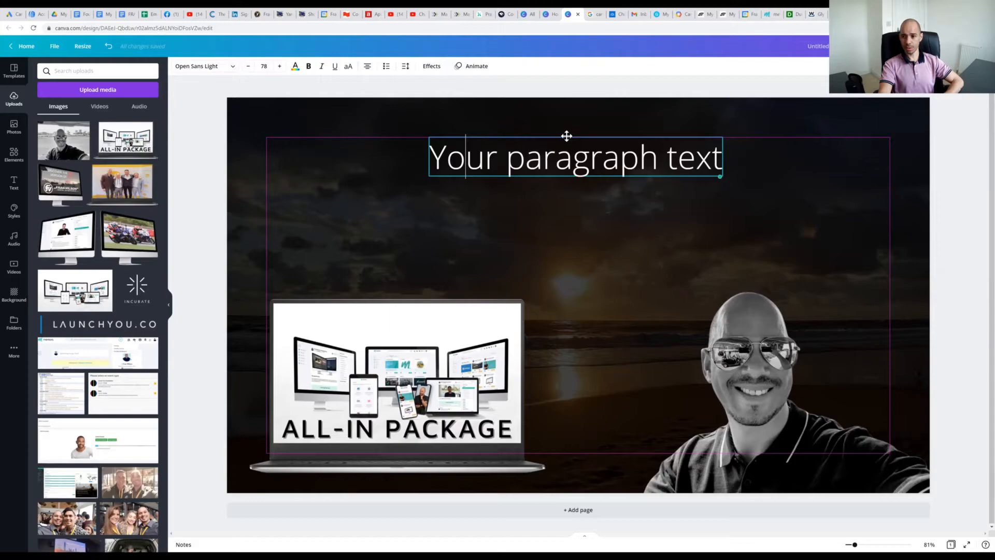
pyautogui.moveTo(567, 136); pyautogui.dragTo(571, 135)
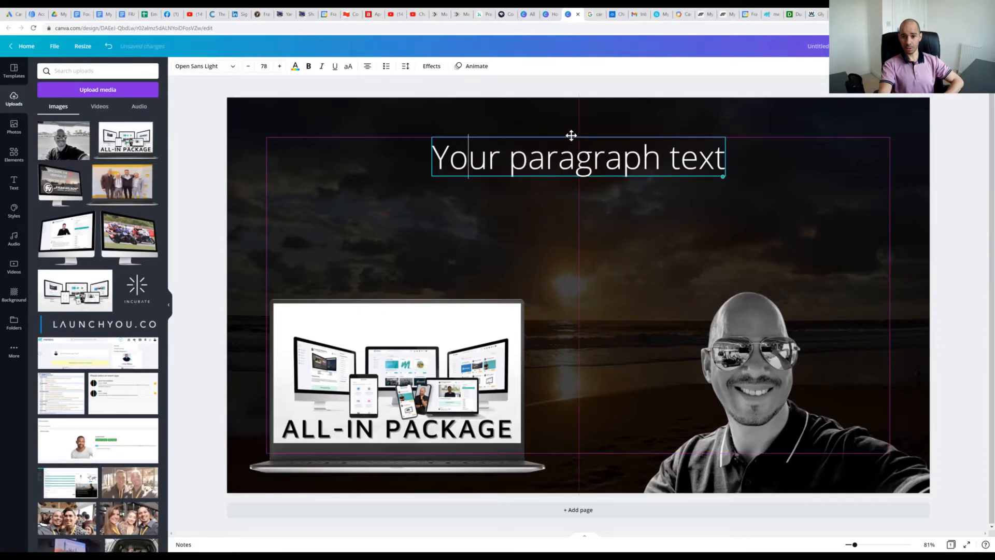
pyautogui.moveTo(572, 135); pyautogui.dragTo(572, 135)
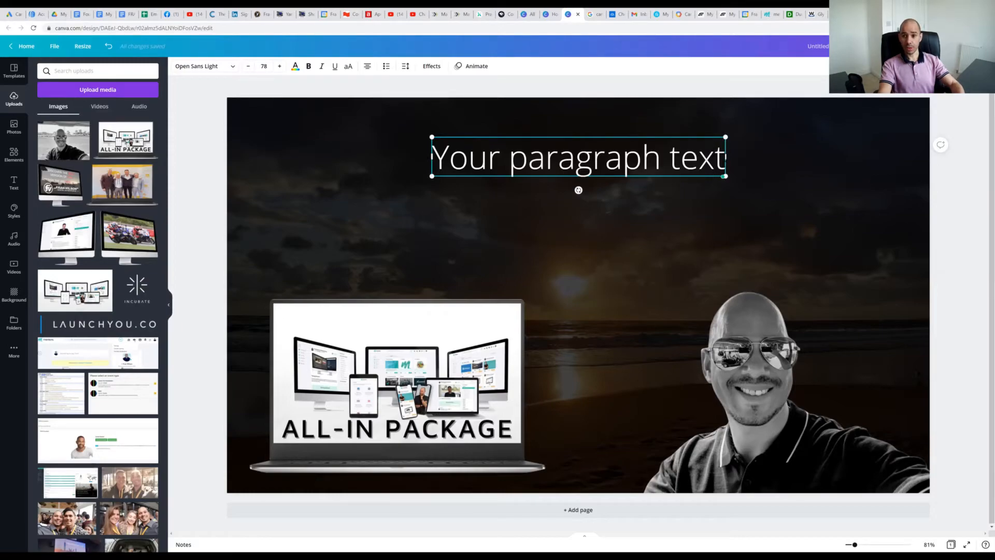
# Replace the placeholder text in the heading with "Create A Life You Love"
pyautogui.press('BackSpace')
pyautogui.press('BackSpace')
pyautogui.press('BackSpace')
pyautogui.press('BackSpace')
pyautogui.press('BackSpace')
pyautogui.press('BackSpace')
pyautogui.press('BackSpace')
pyautogui.press('BackSpace')
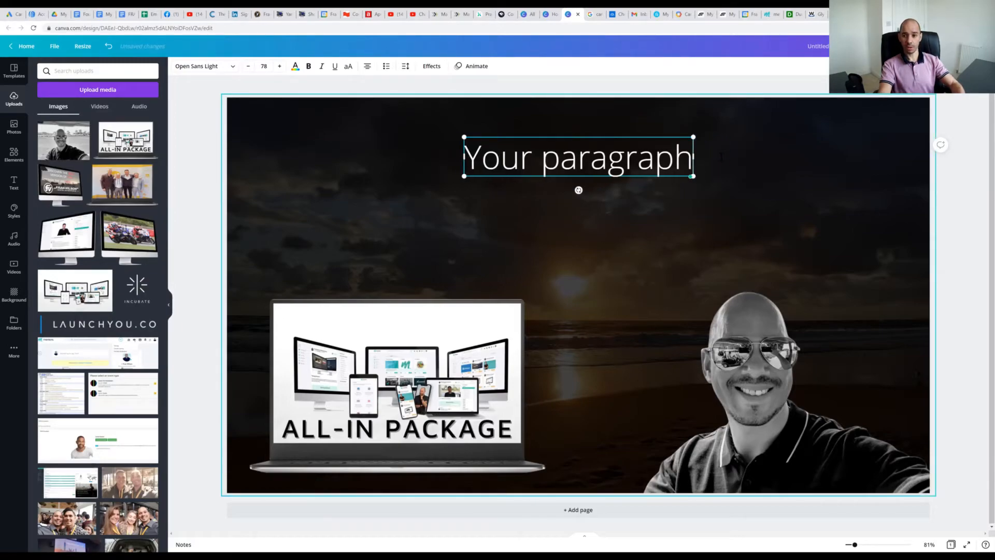
pyautogui.press('BackSpace')
pyautogui.press('BackSpace')
pyautogui.press('BackSpace')
pyautogui.press('BackSpace')
pyautogui.press('BackSpace')
pyautogui.press('BackSpace')
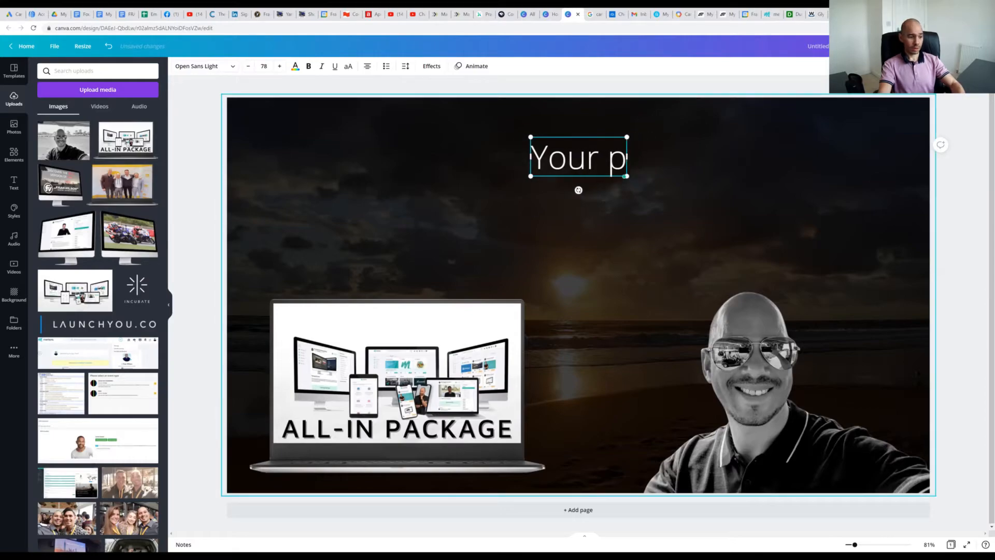
pyautogui.press('BackSpace')
pyautogui.press('BackSpace')
pyautogui.press('BackSpace')
pyautogui.press('BackSpace')
pyautogui.press('BackSpace')
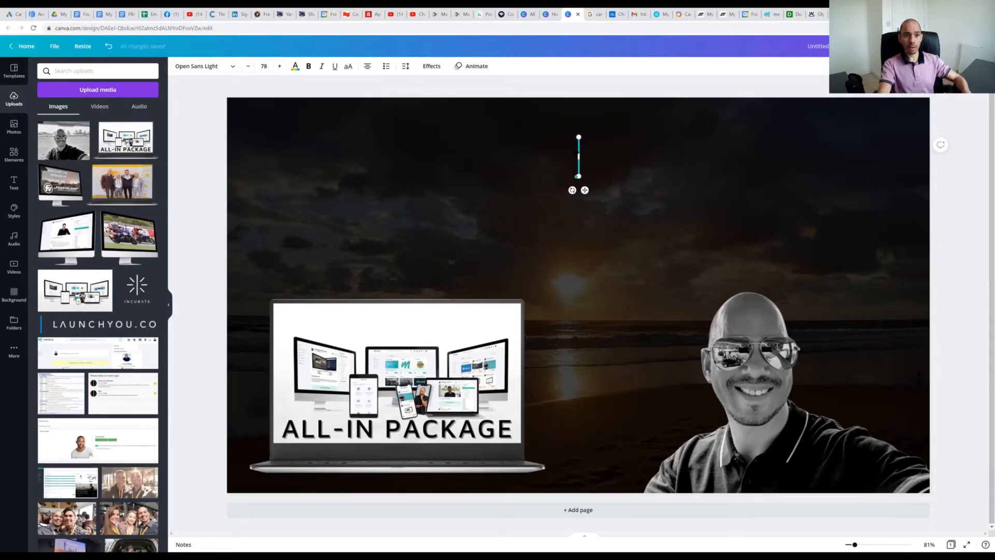
pyautogui.click(109, 47)
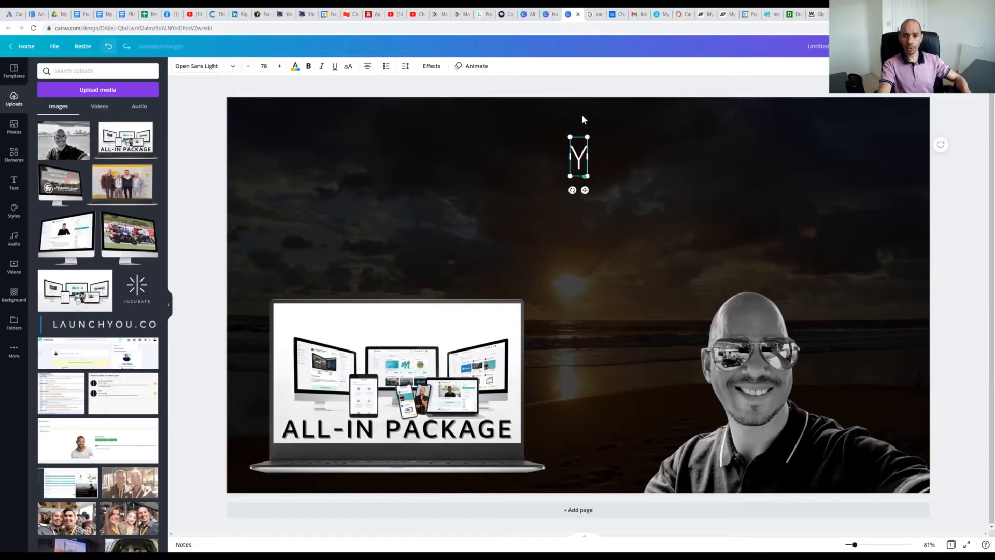
pyautogui.write('C')
pyautogui.click(579, 157)
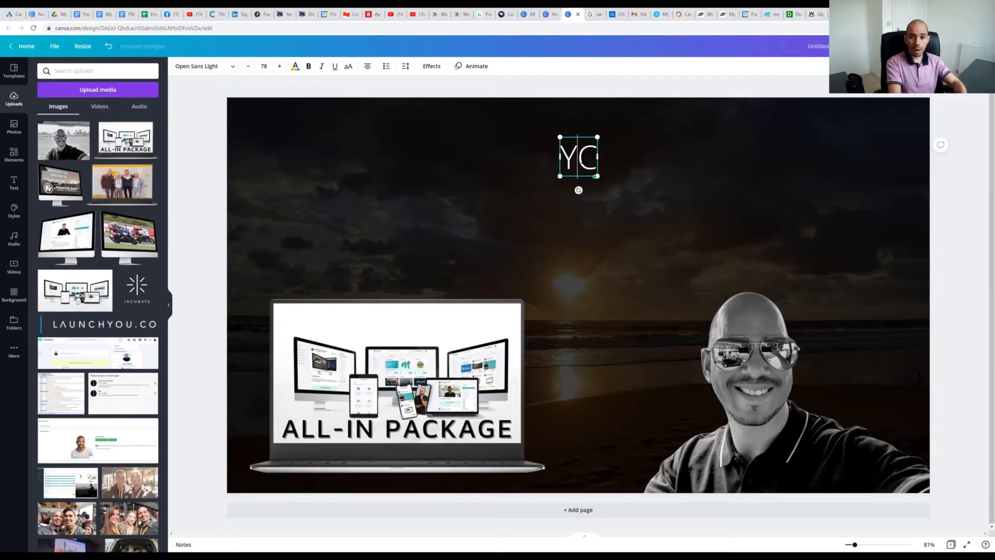
pyautogui.press('BackSpace')
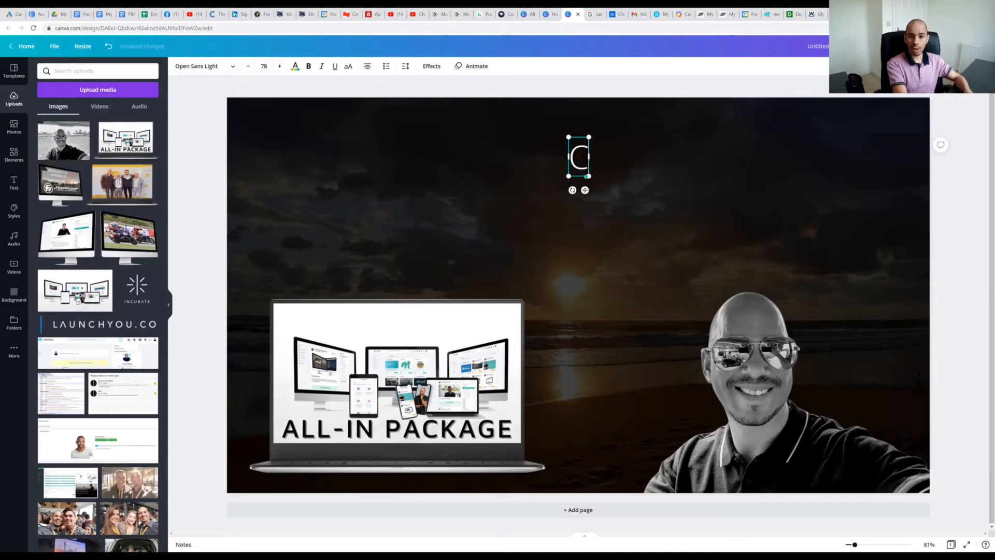
pyautogui.write('reate A')
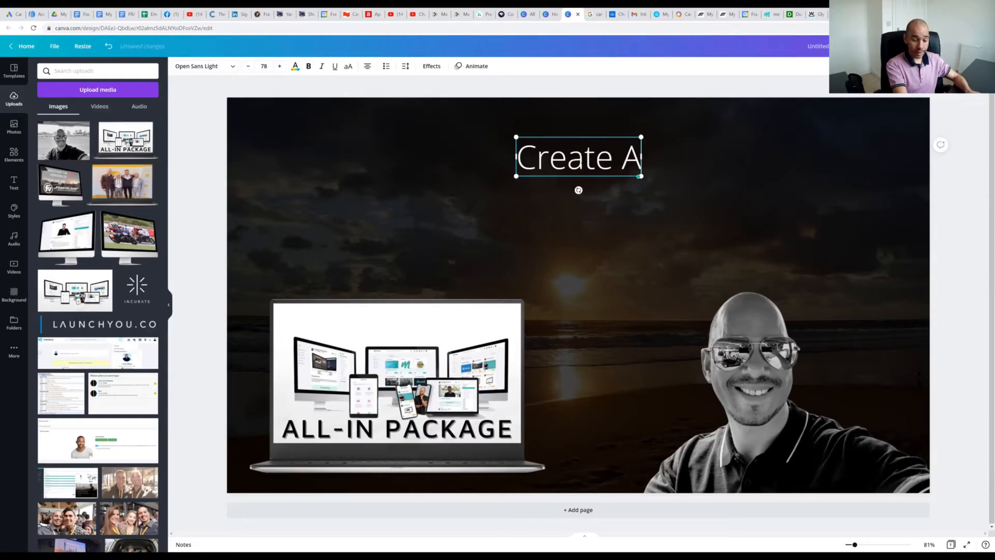
pyautogui.write(' Lie')
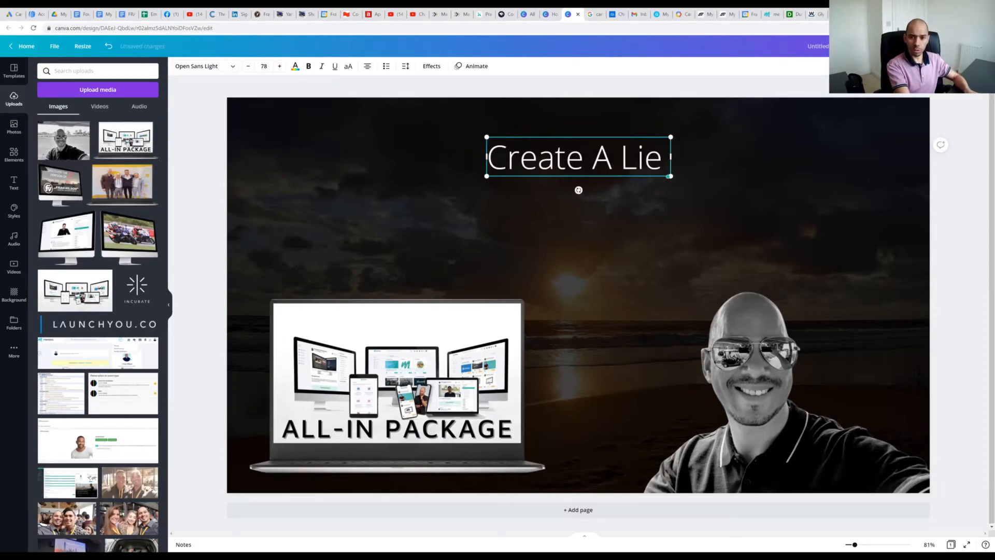
pyautogui.press('BackSpace')
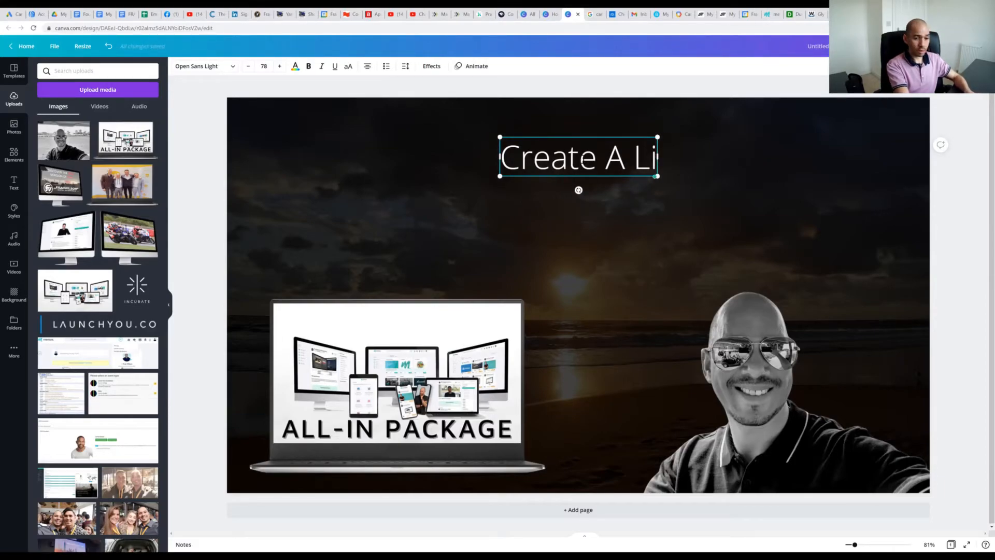
pyautogui.write('fe You')
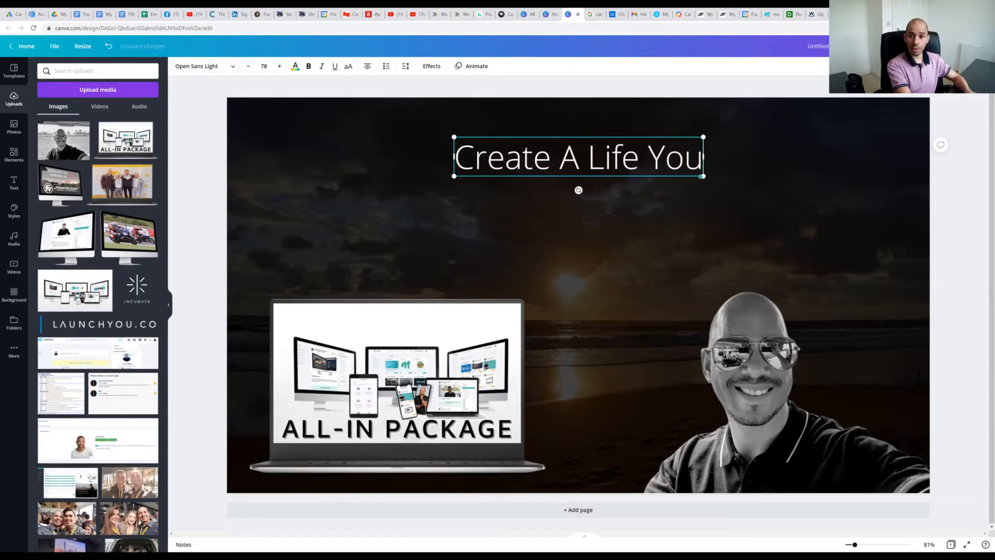
pyautogui.write(' Love')
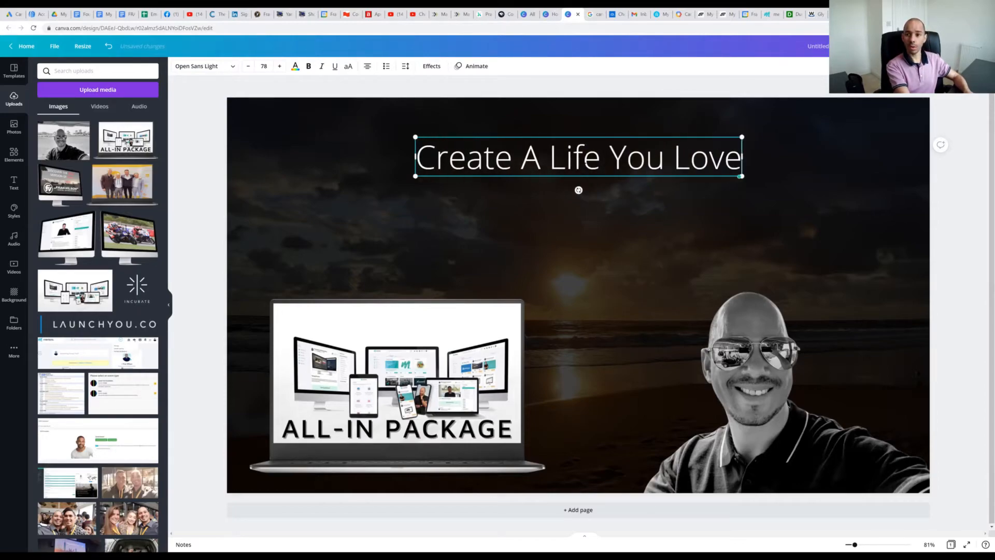
pyautogui.click(583, 247)
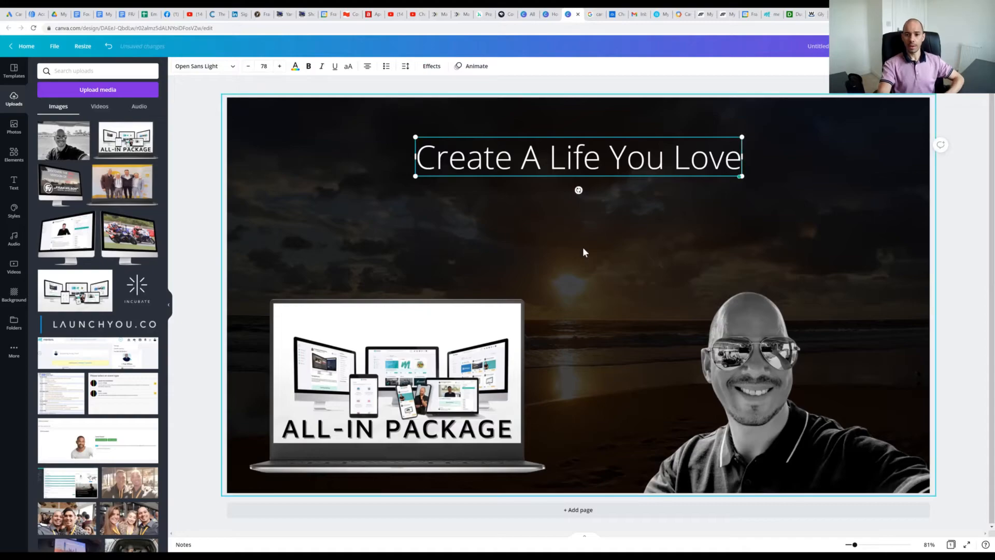
# Open the font choices for the "Create A Life You Love" heading
pyautogui.click(583, 166)
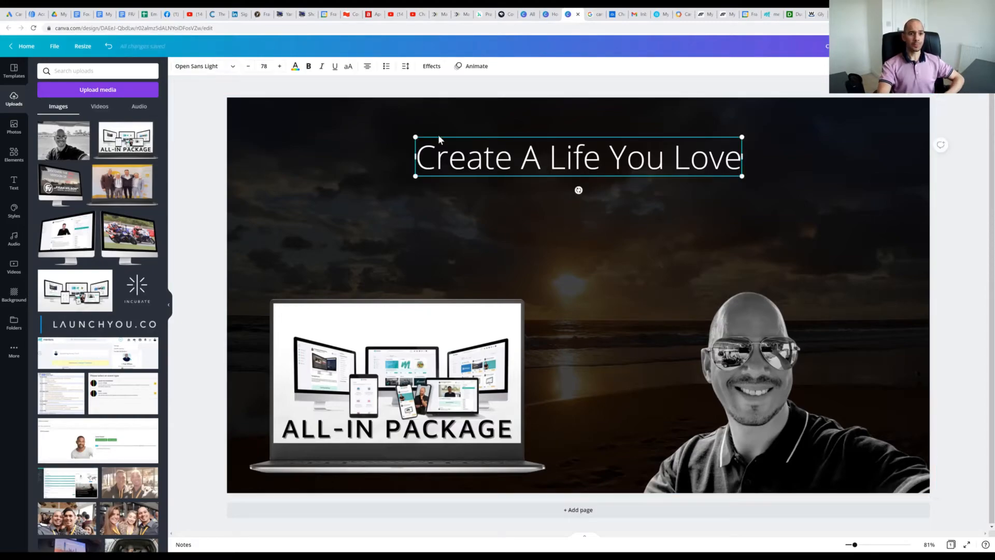
pyautogui.click(233, 68)
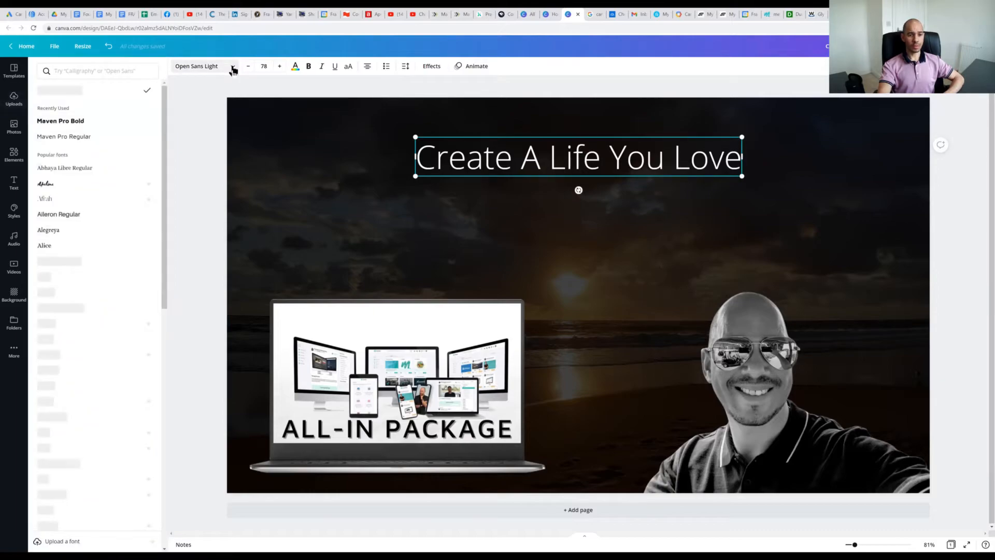